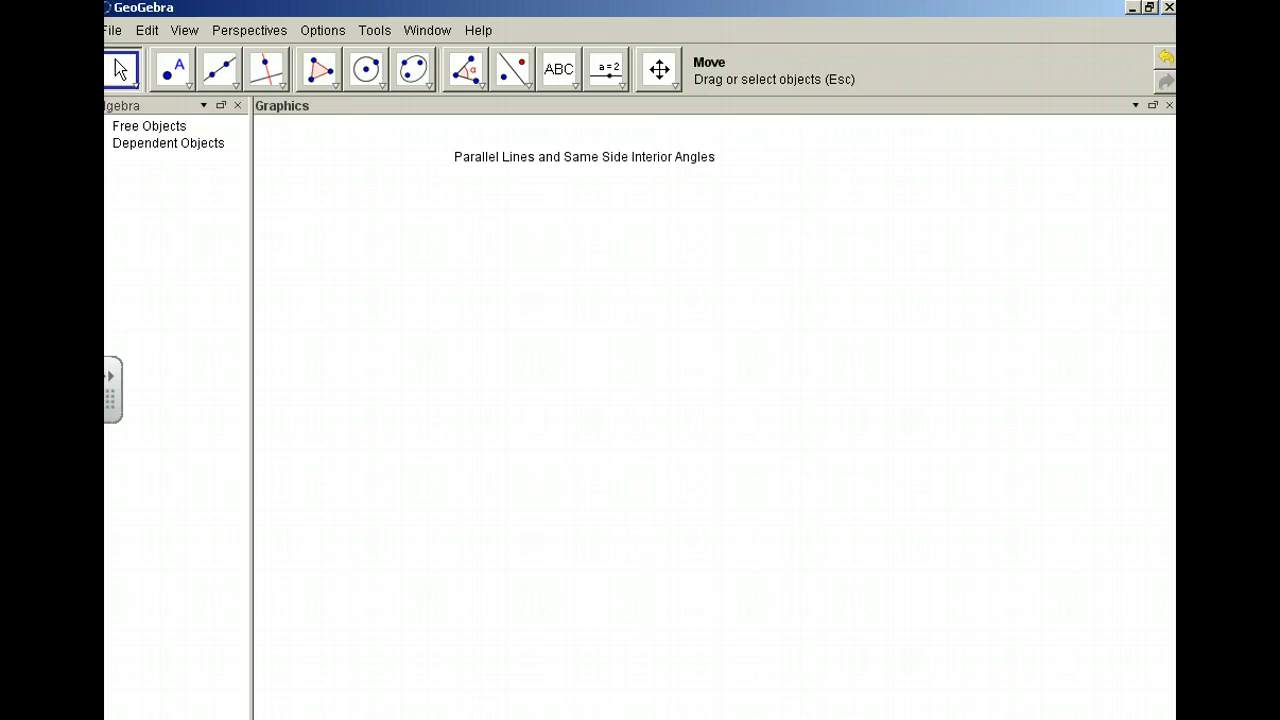
Browse the view layout options and close them without changing anything
click(255, 32)
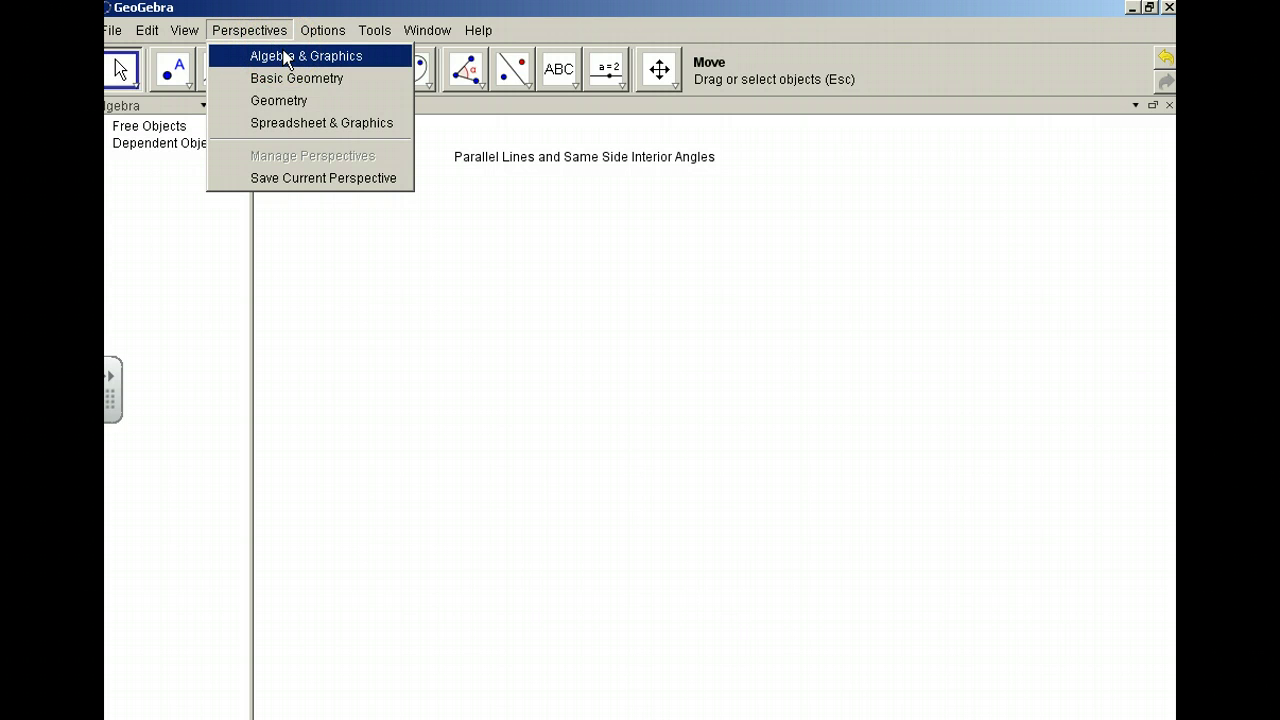
mouse_move(330, 31)
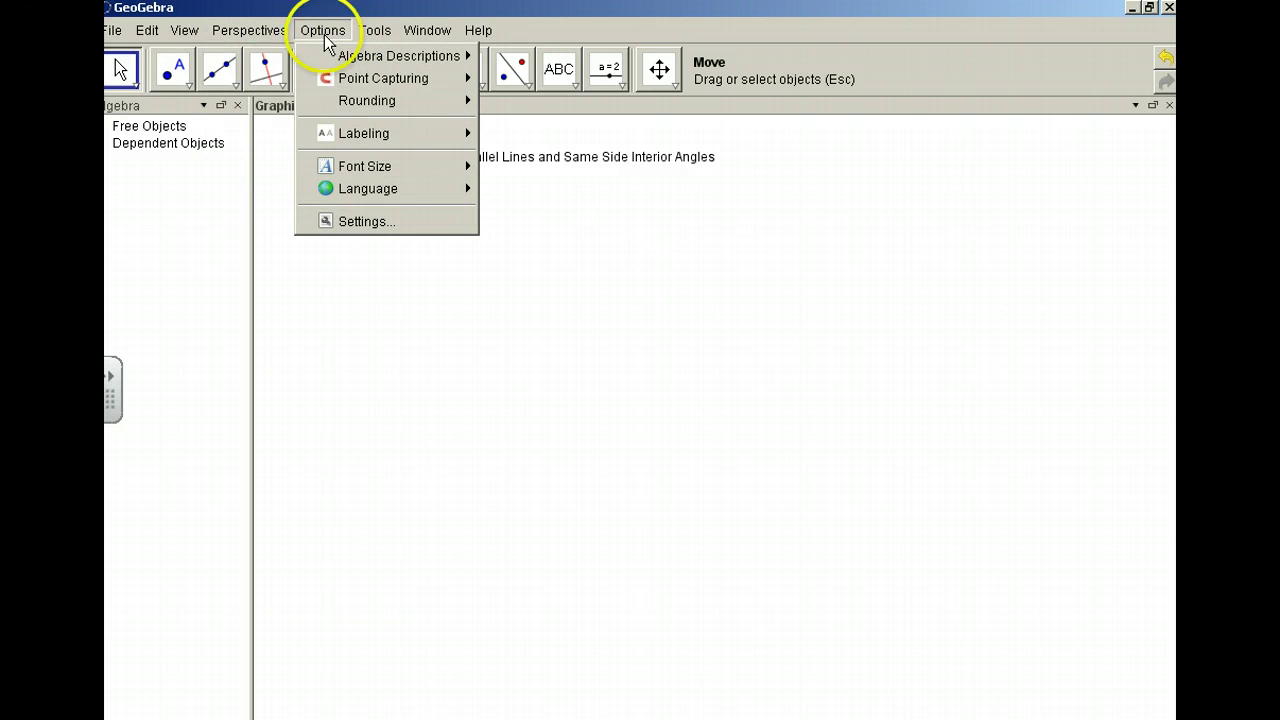
mouse_move(345, 106)
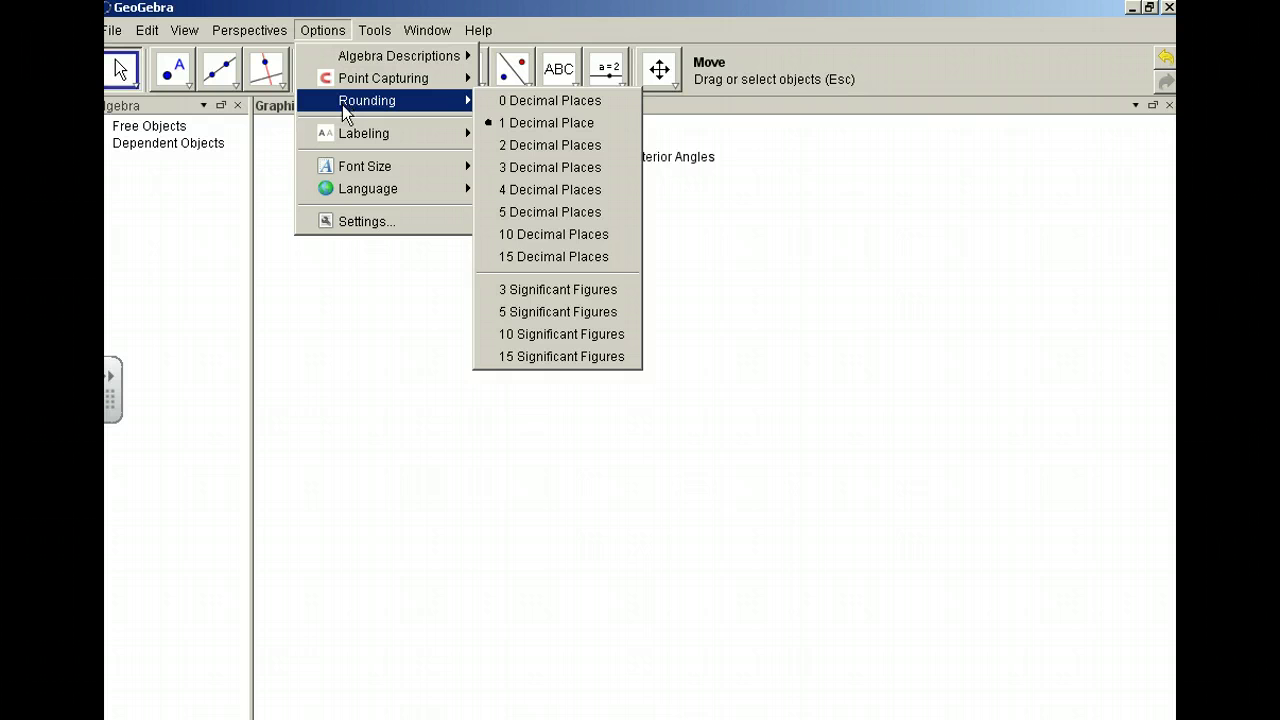
mouse_move(351, 137)
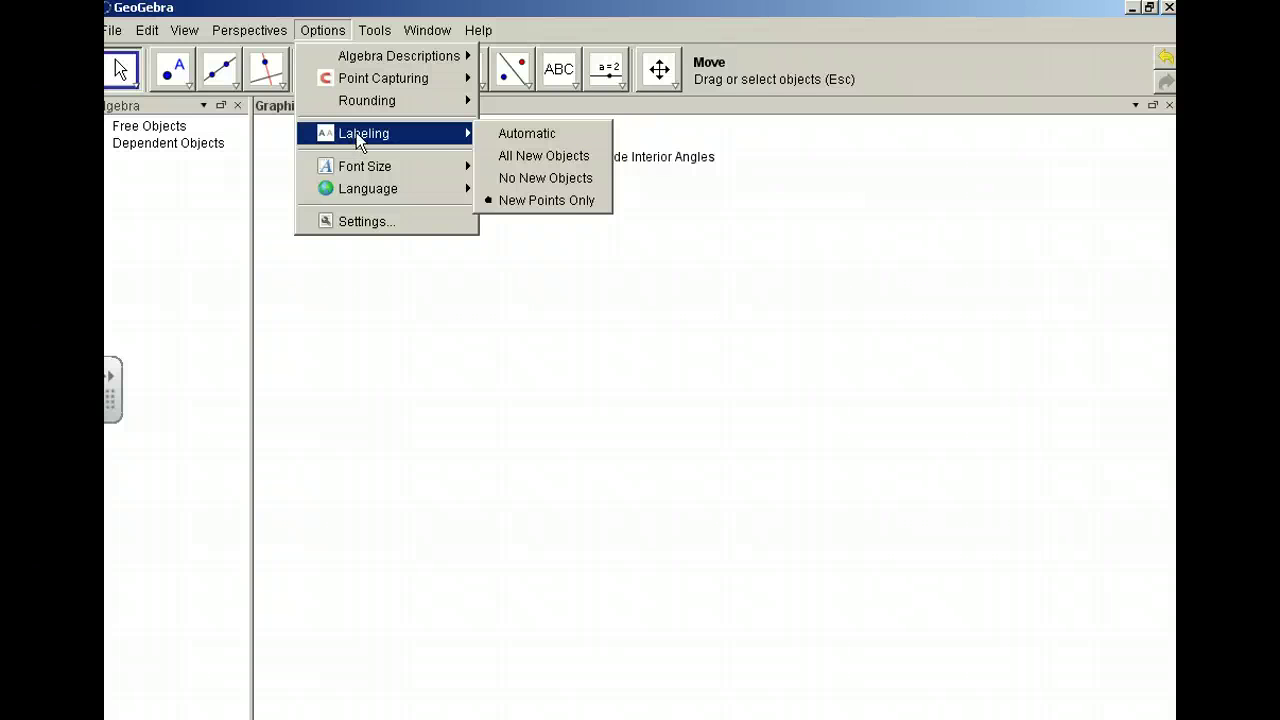
click(830, 320)
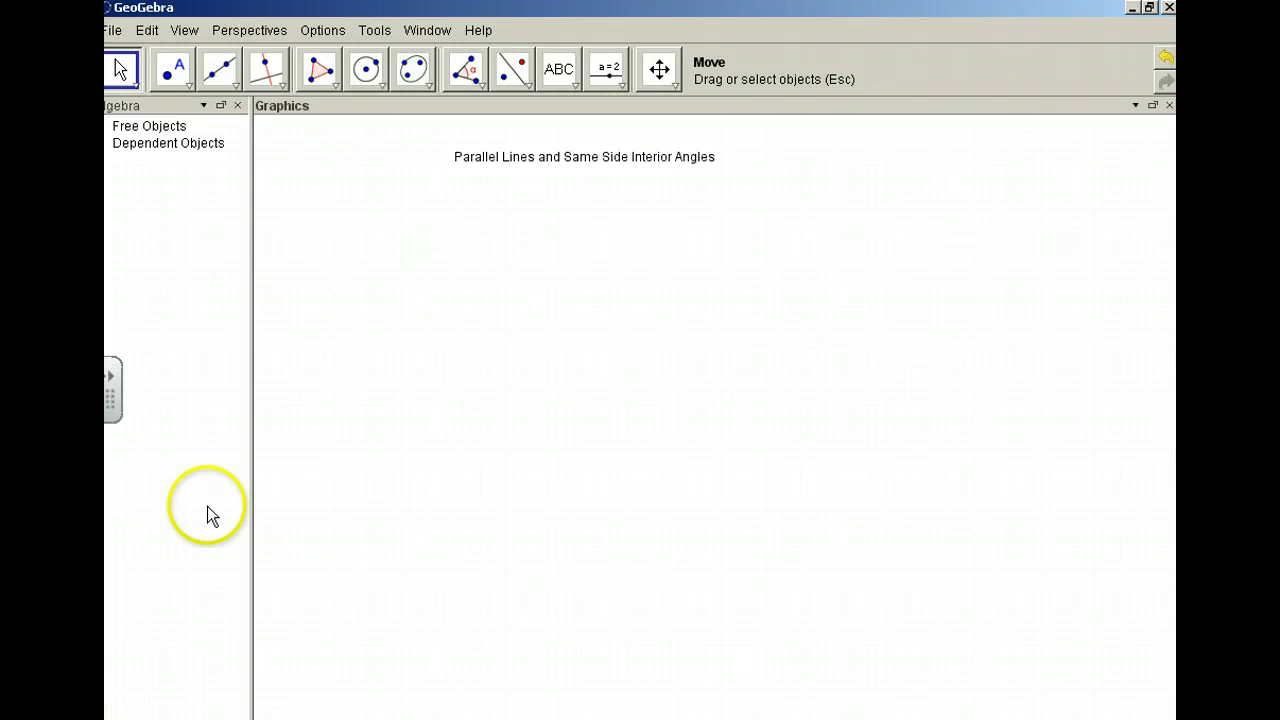
Draw line a through points A and B, then a crossing line b through C and D
click(220, 76)
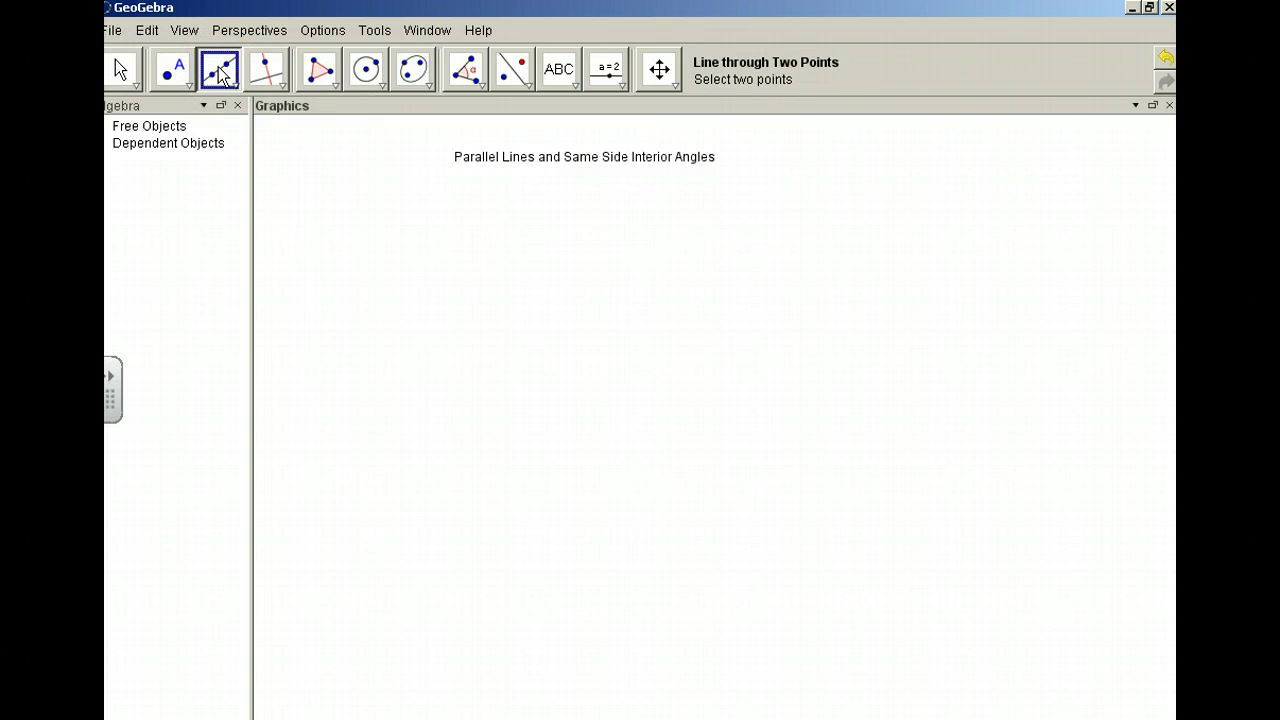
click(384, 476)
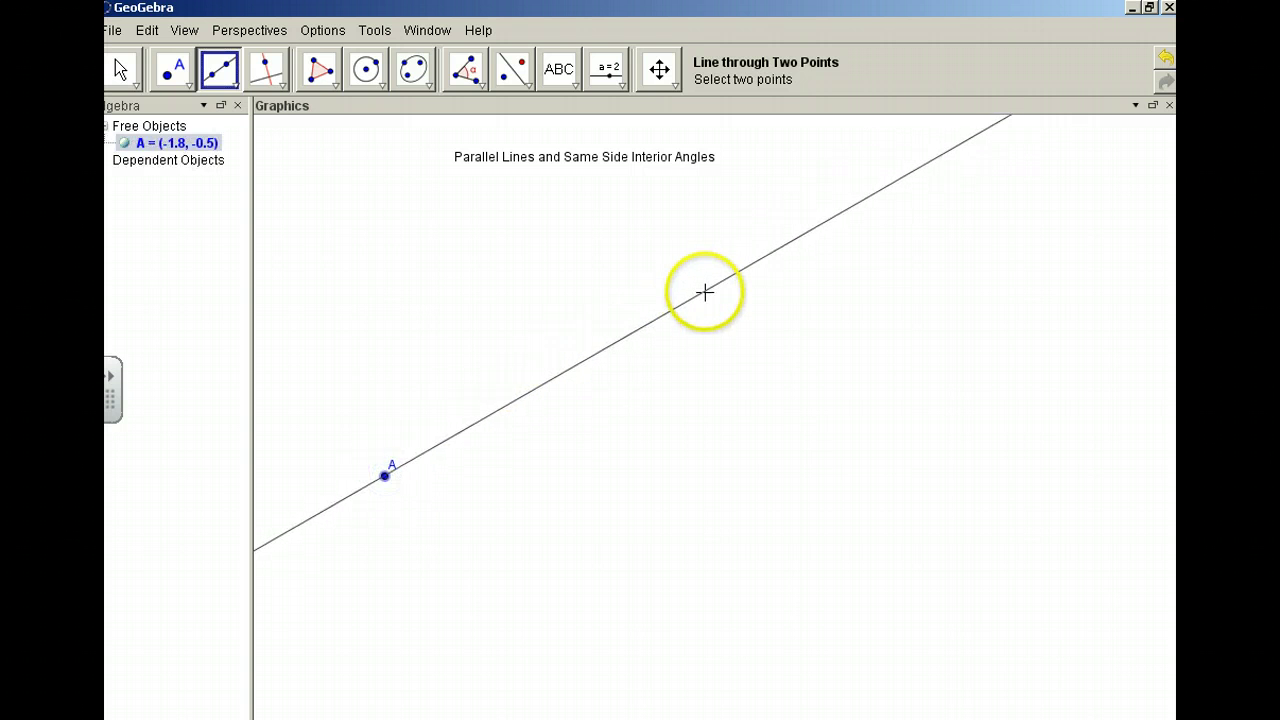
click(706, 290)
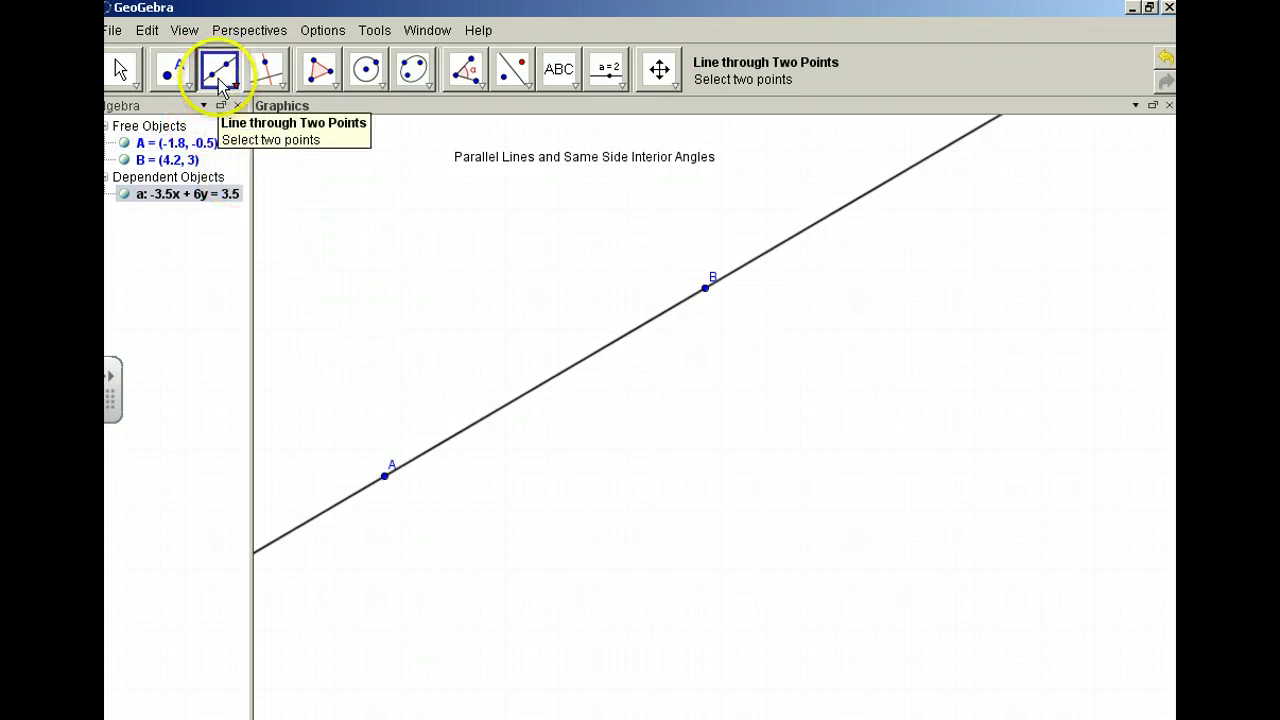
click(220, 72)
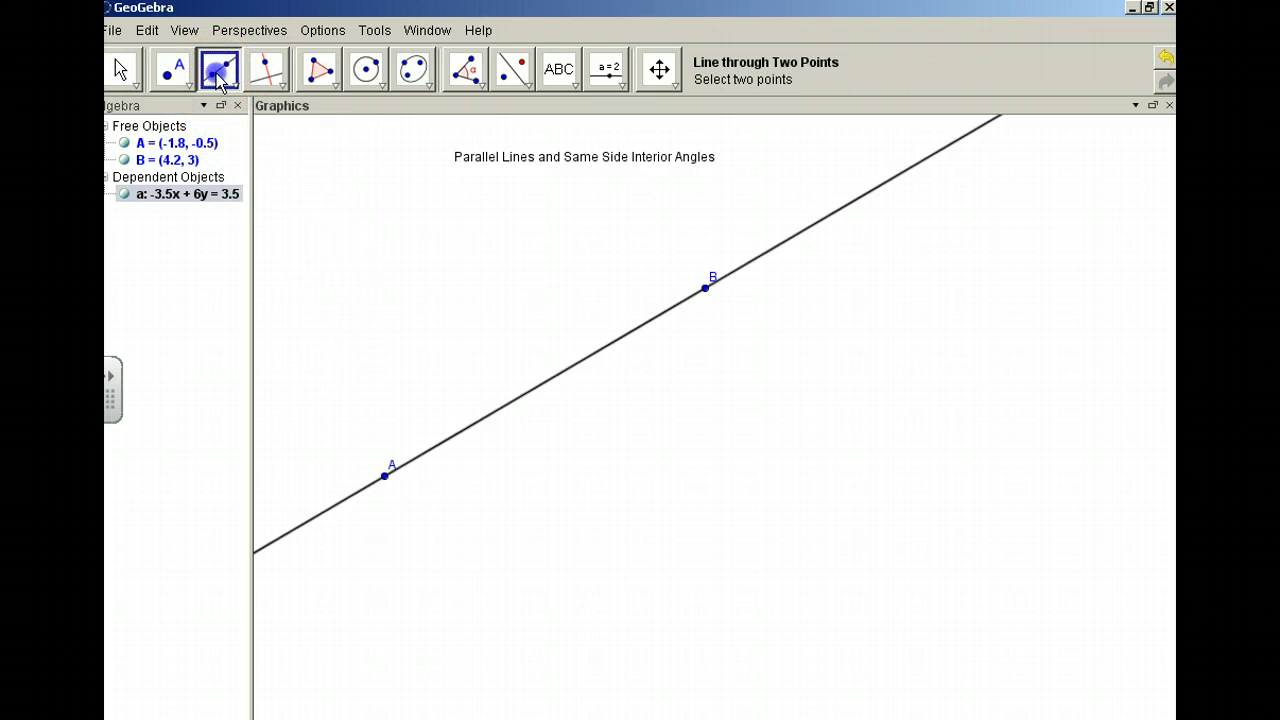
click(316, 331)
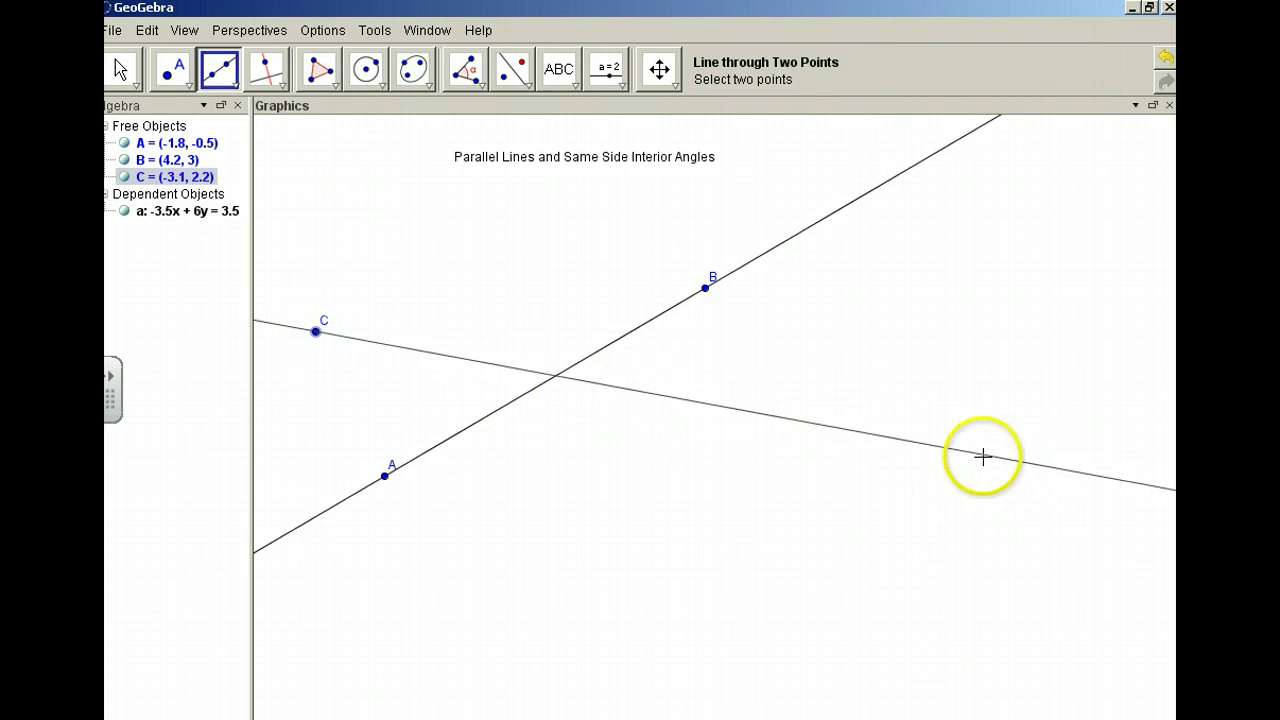
click(920, 459)
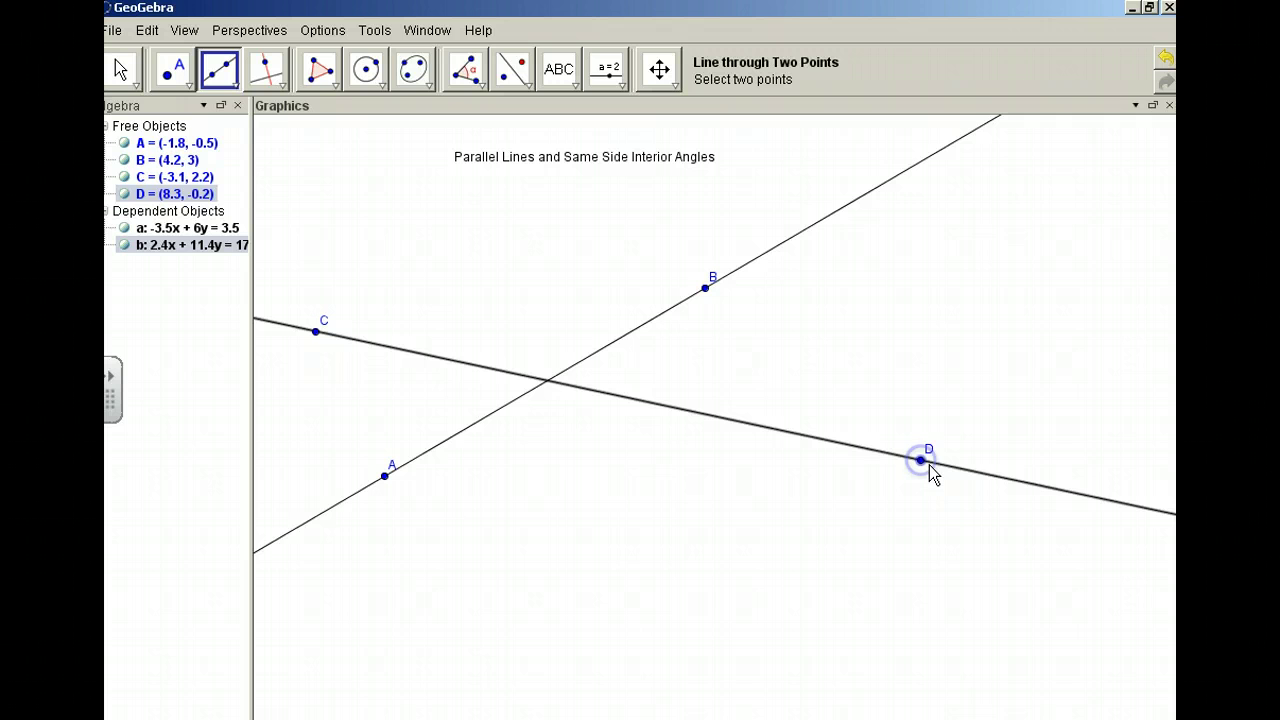
Create intersection point E = (1.2, 1.3) where lines a and b cross
click(189, 88)
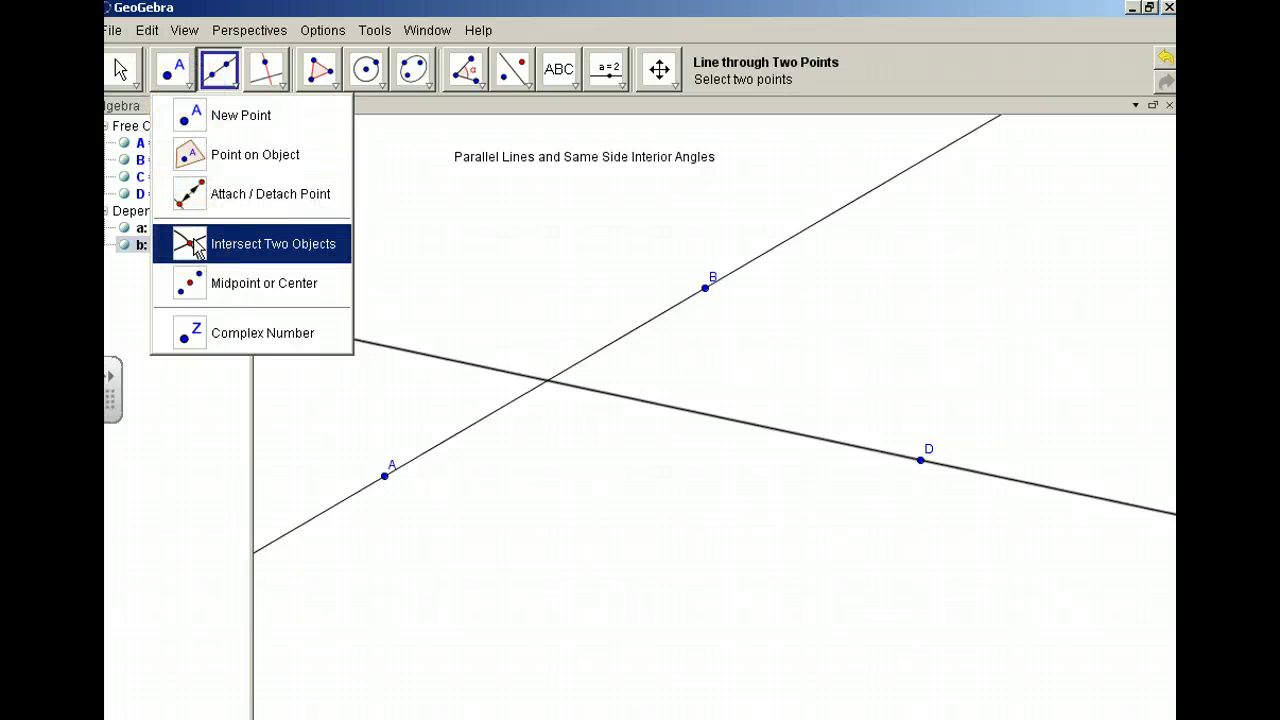
click(195, 250)
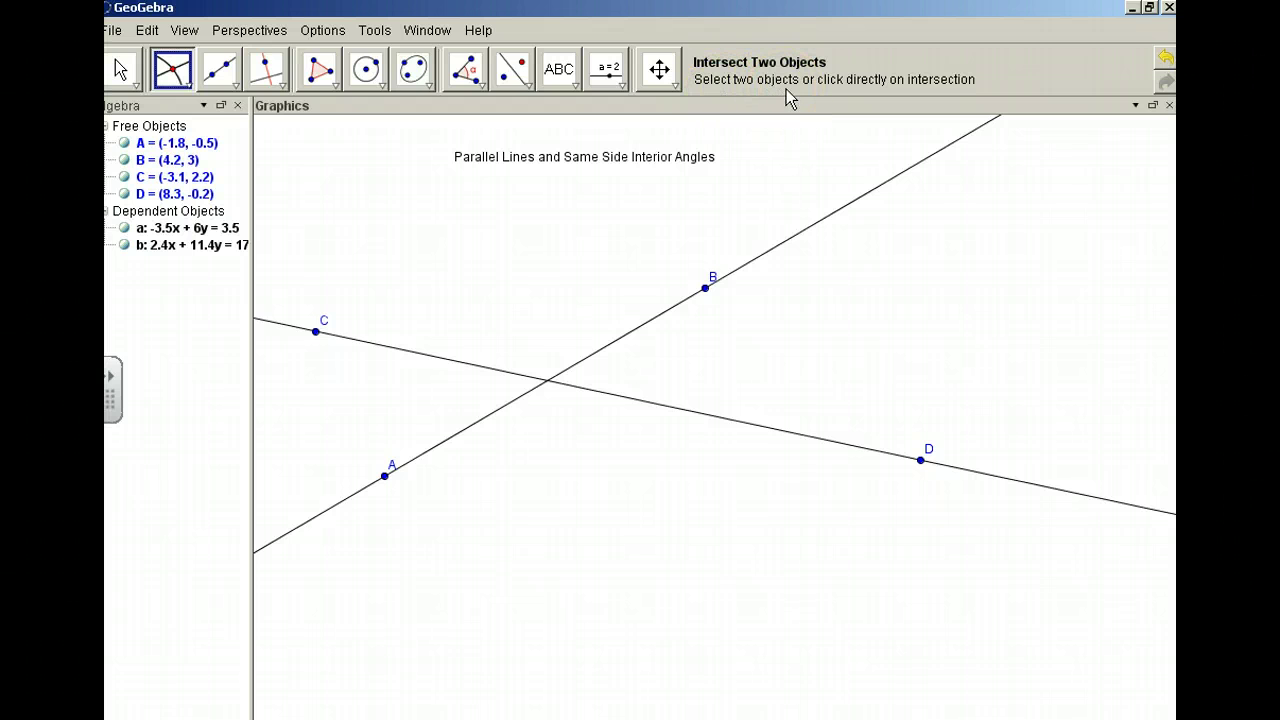
click(825, 224)
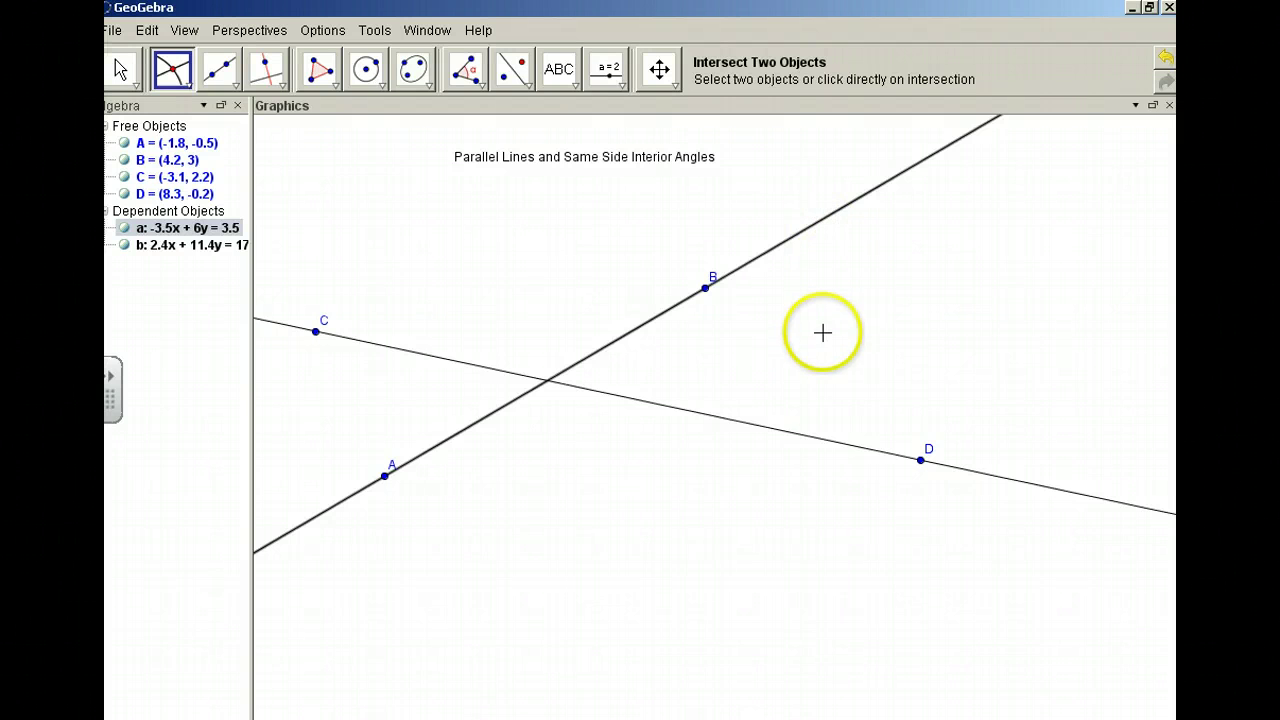
click(824, 450)
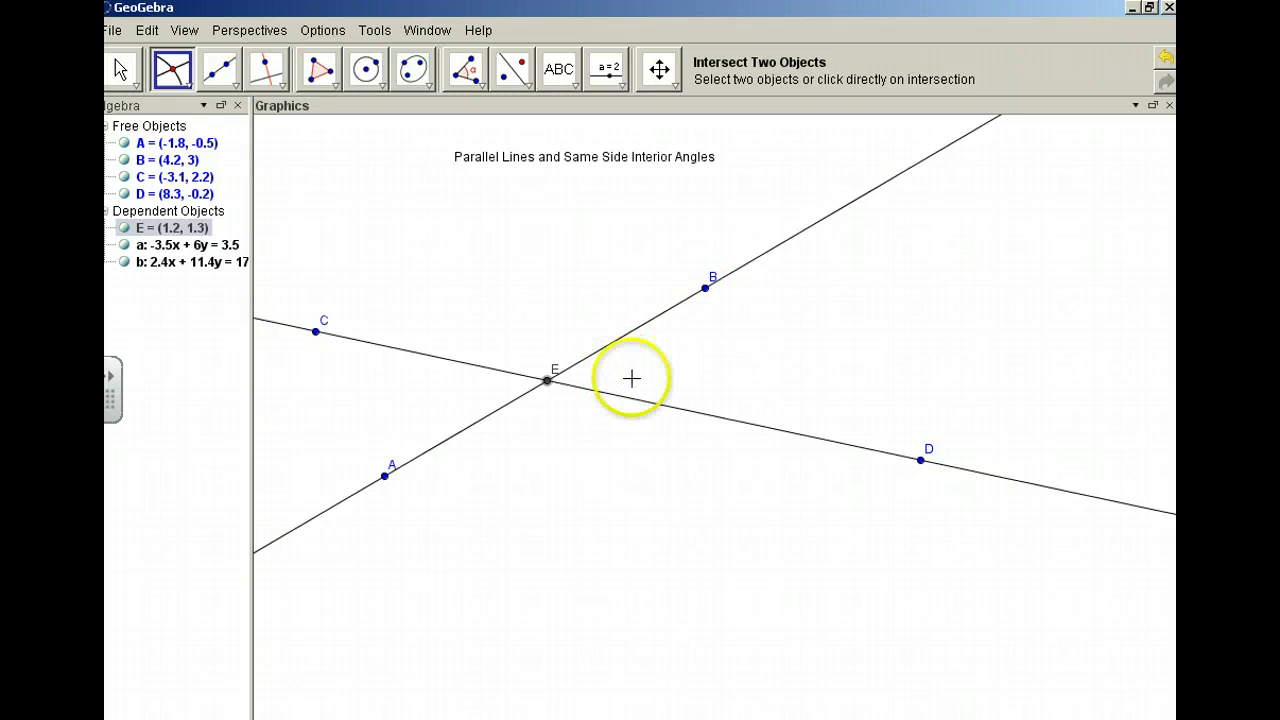
click(467, 72)
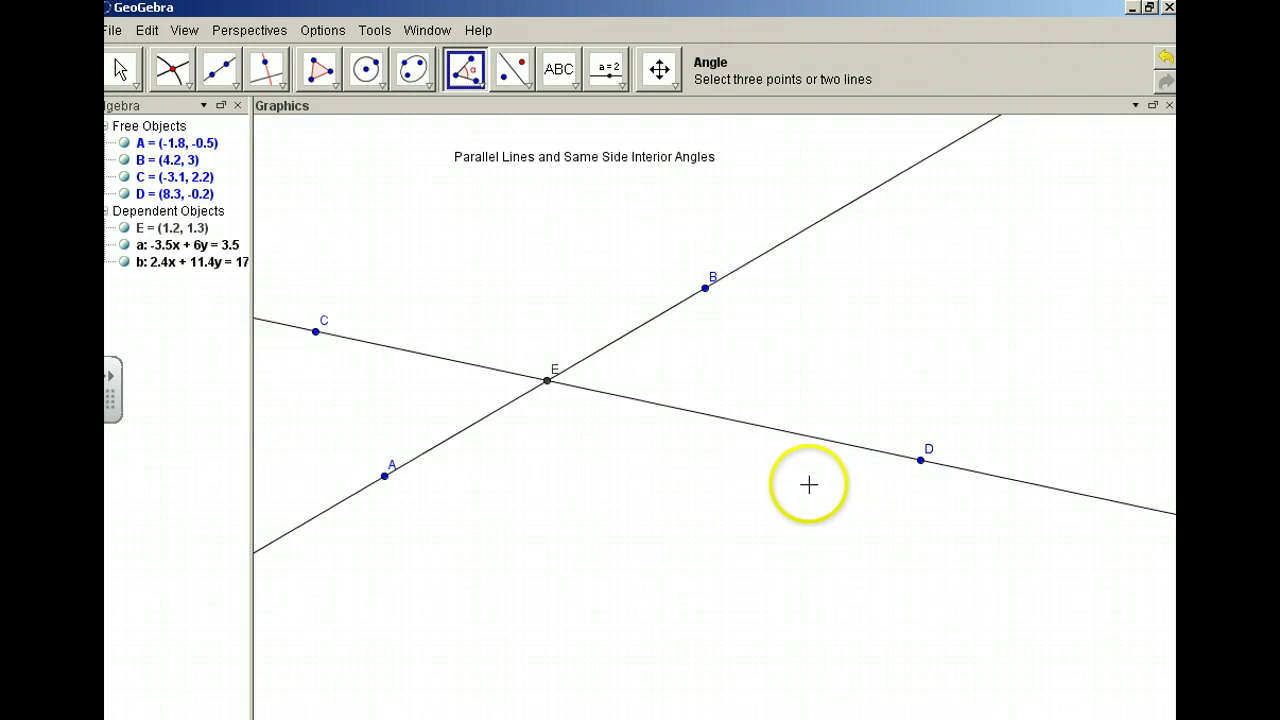
click(916, 464)
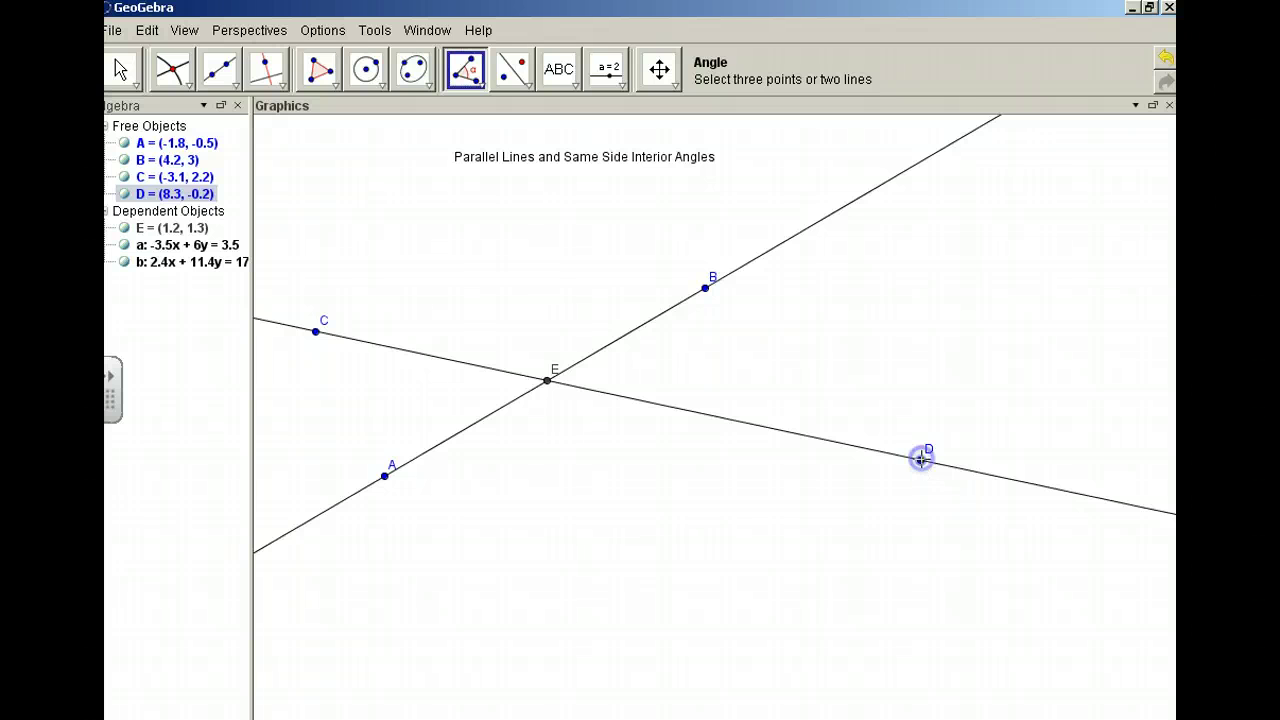
click(556, 379)
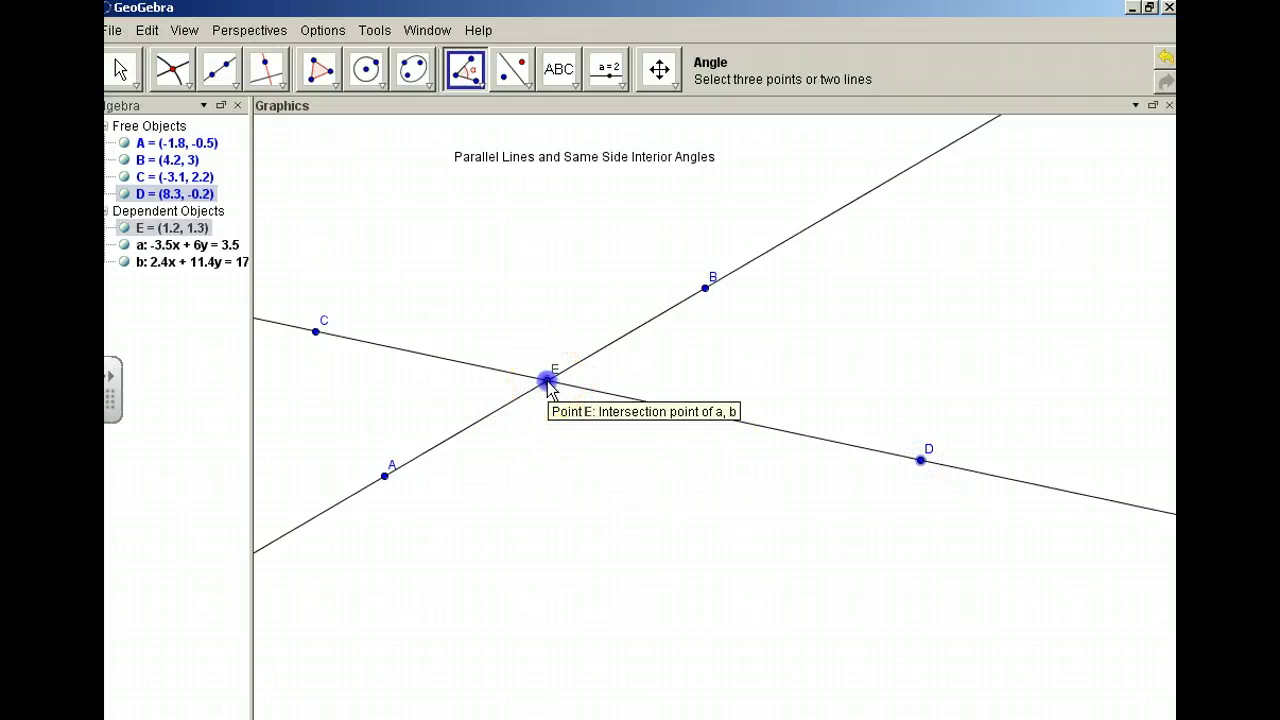
click(699, 292)
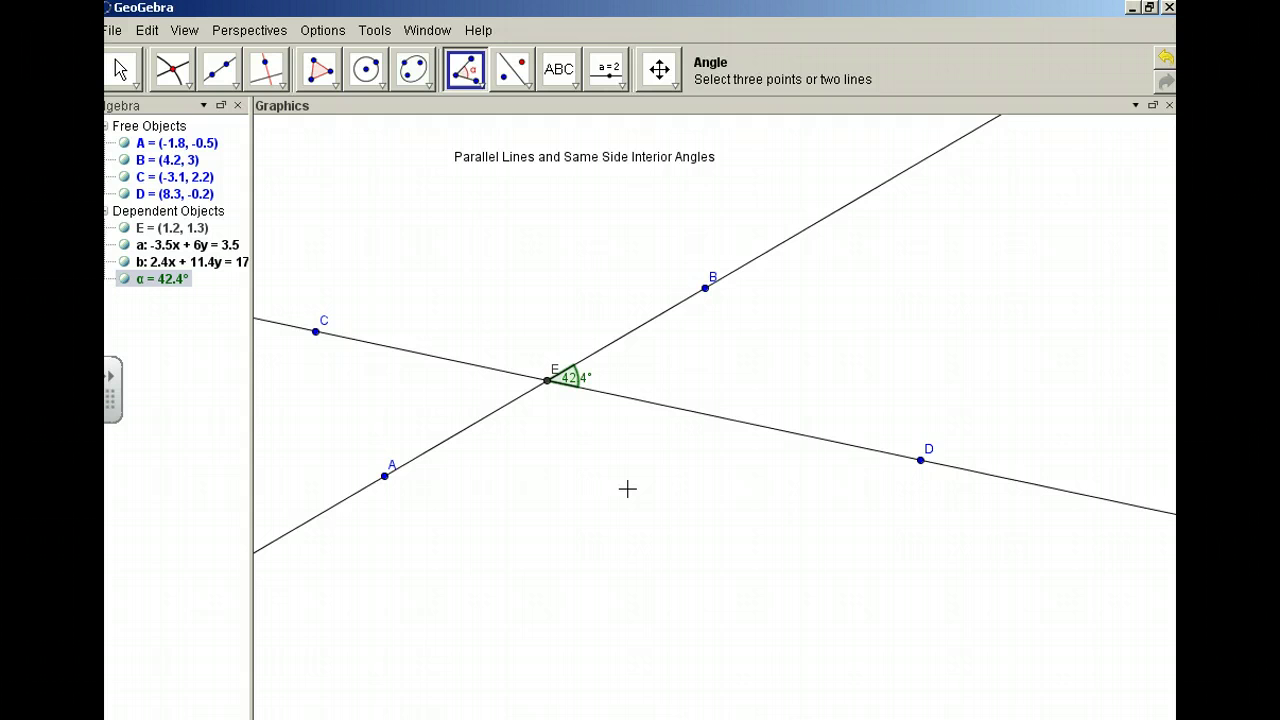
click(627, 488)
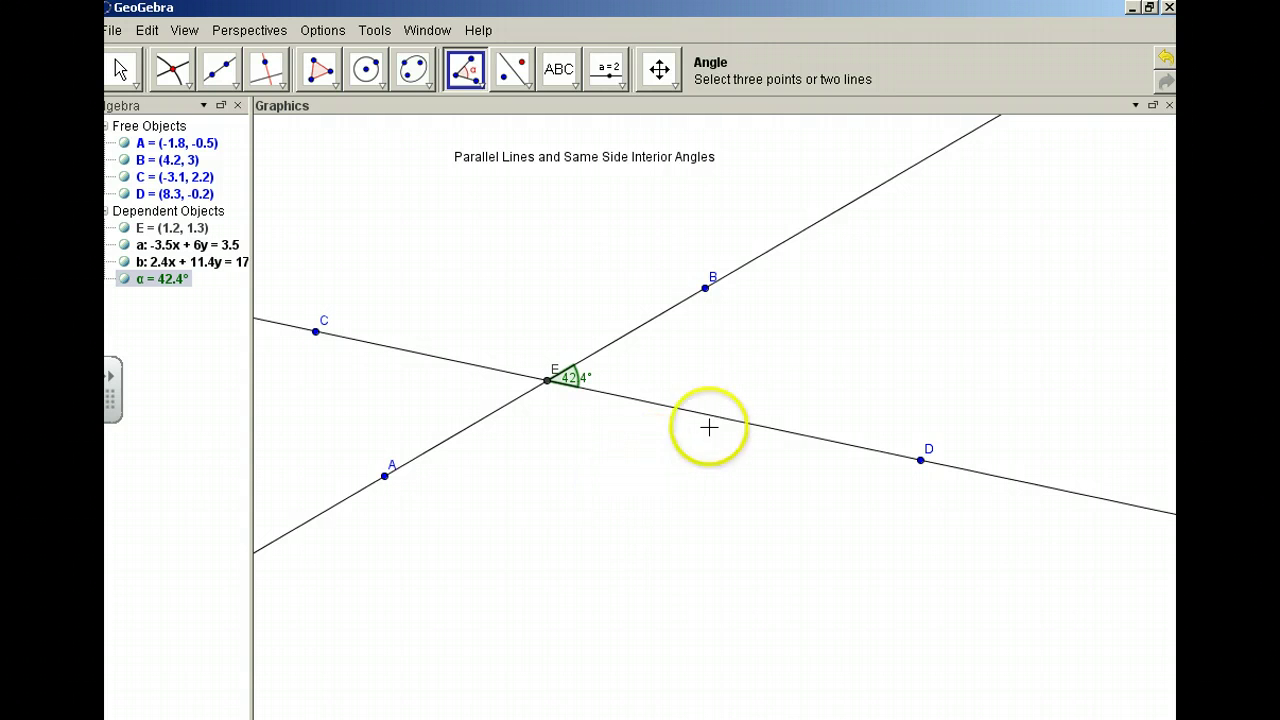
mouse_move(747, 417)
mouse_down()
mouse_move(714, 457)
mouse_move(1034, 286)
mouse_move(1142, 8)
mouse_move(1165, 62)
mouse_up()
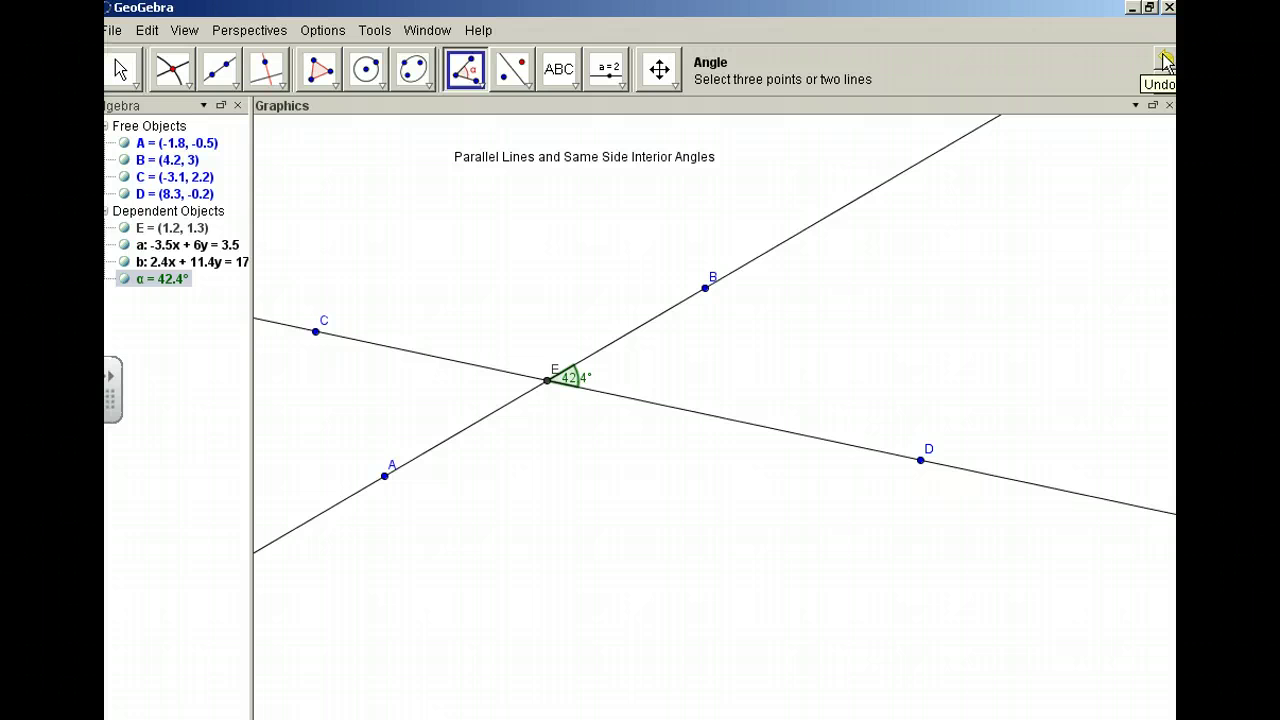
Undo the earlier angle and measure angle B-E-D, which comes out as a 317.6° reflex angle
click(1165, 61)
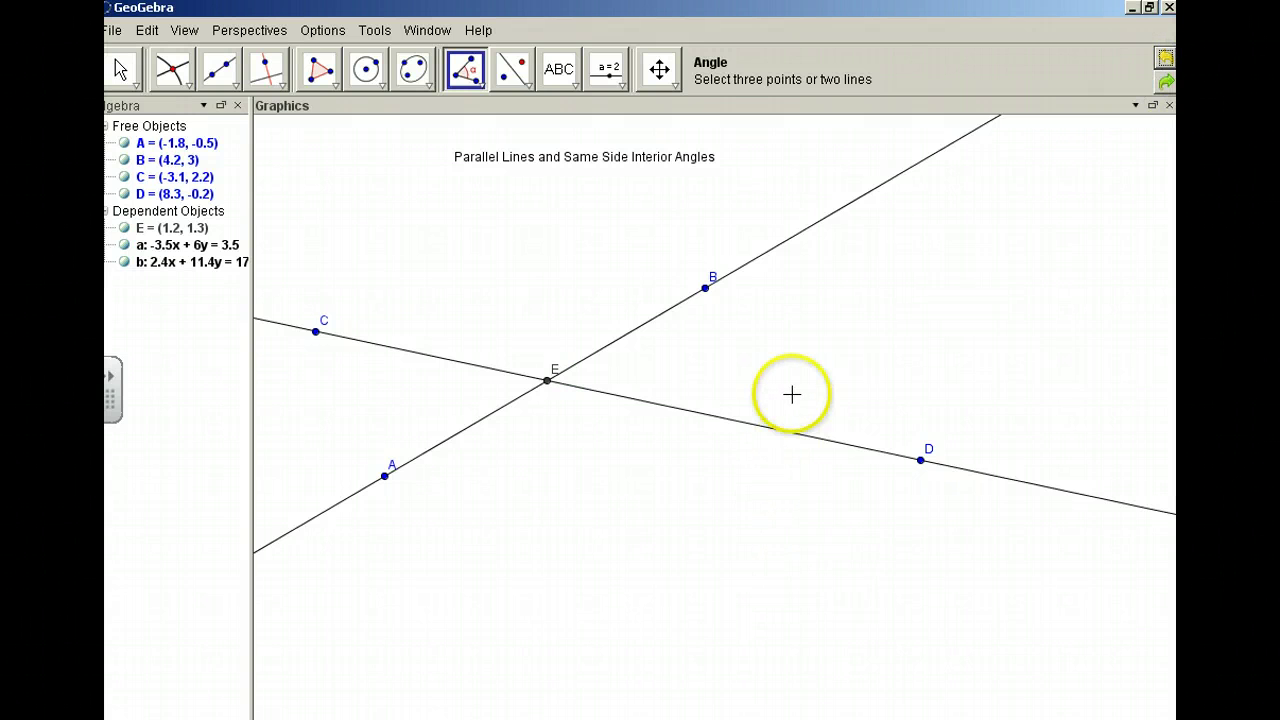
click(706, 288)
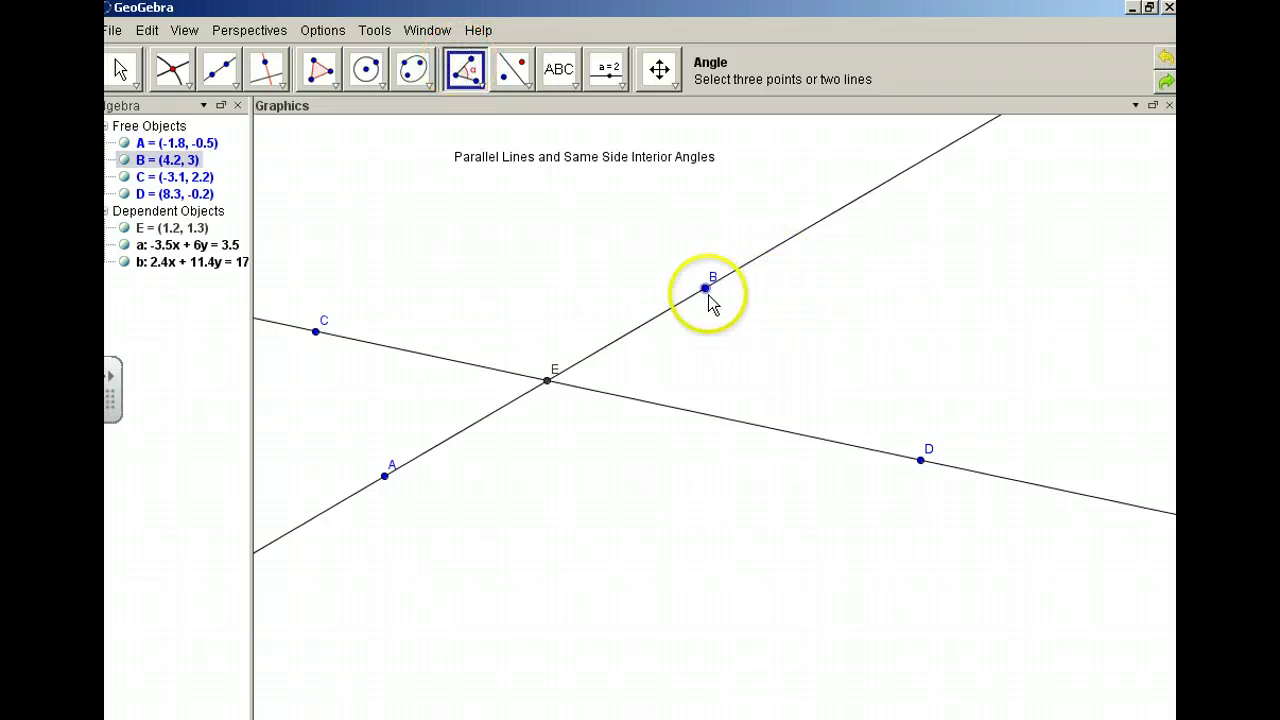
click(548, 380)
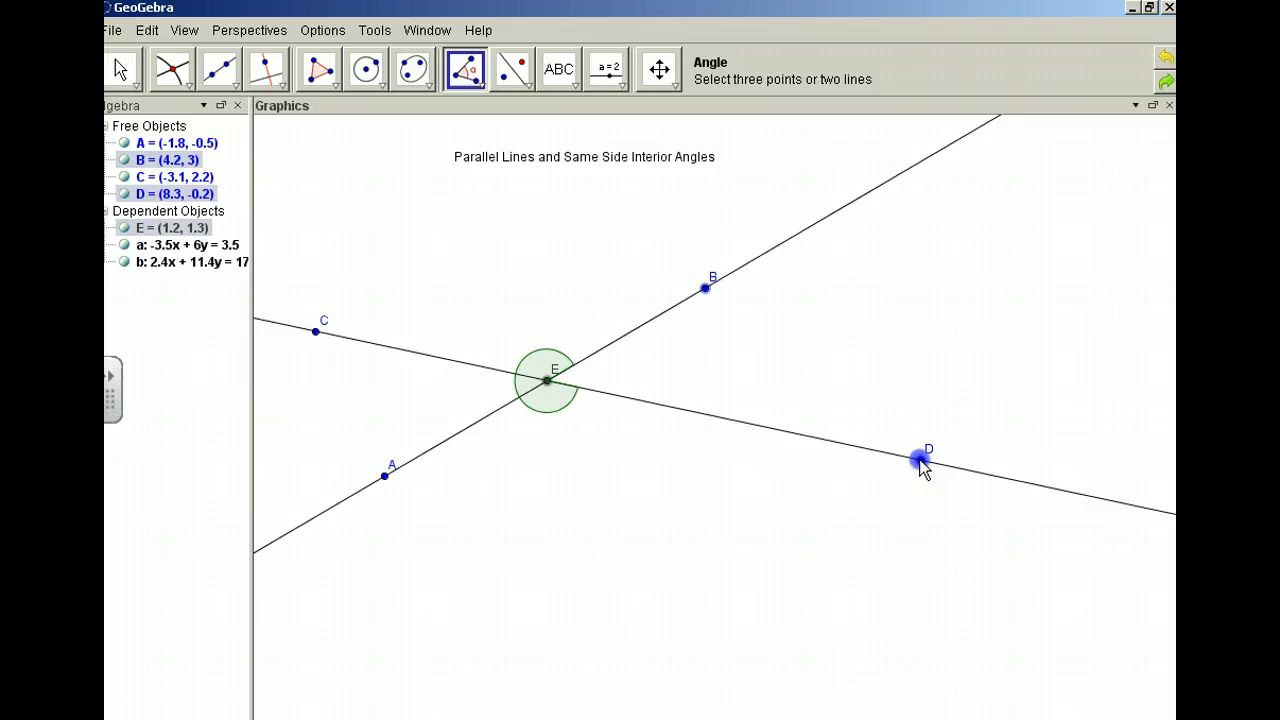
click(920, 460)
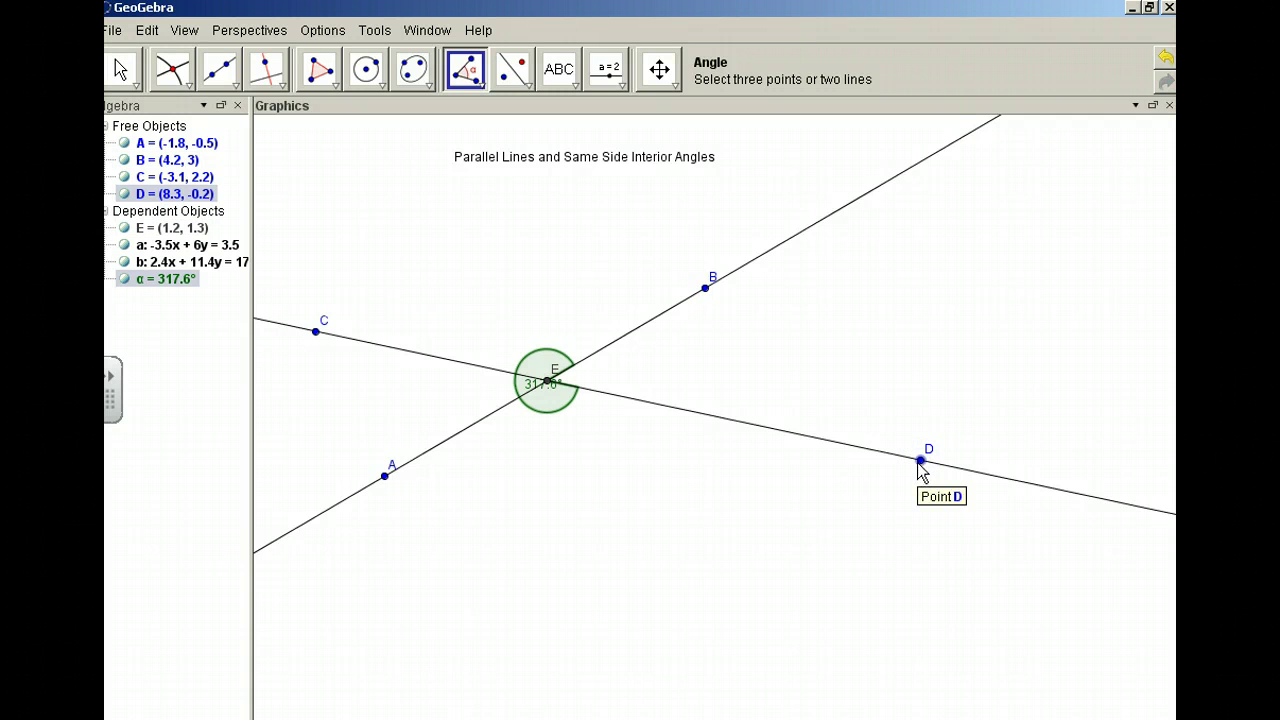
Undo the reflex angle and measure angle D-E-B as α = 42.4°
click(1161, 53)
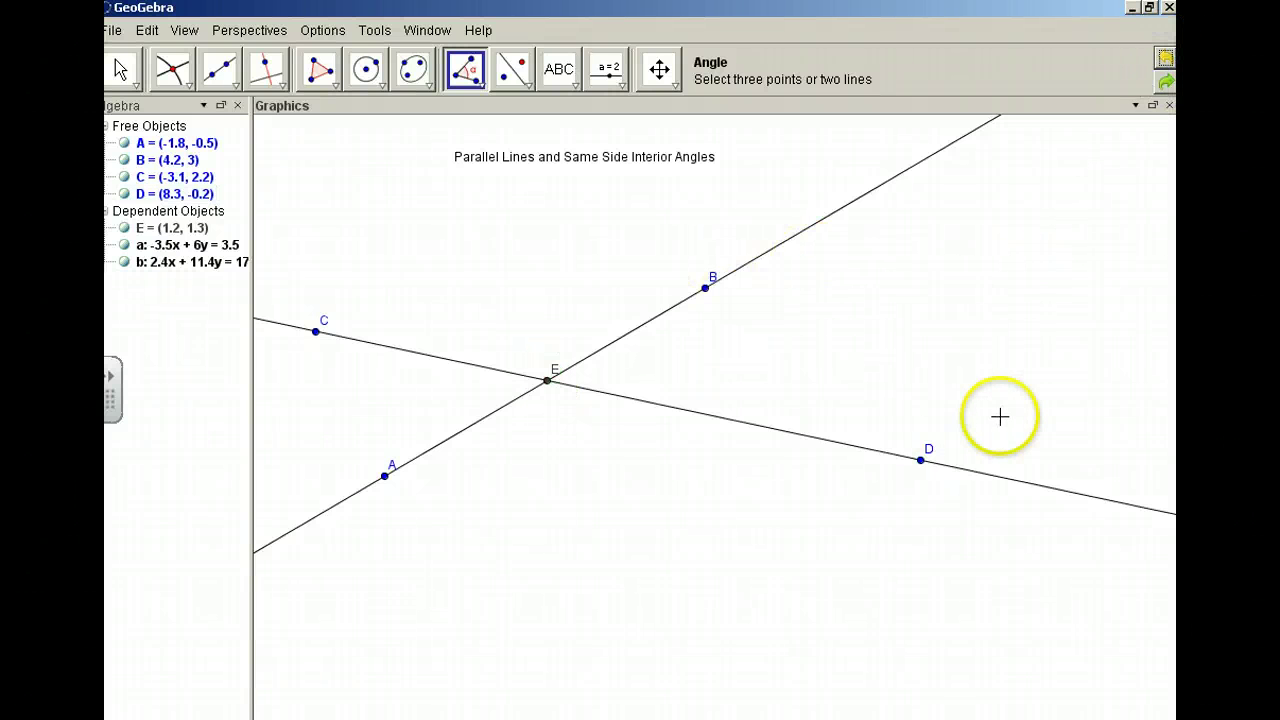
click(919, 459)
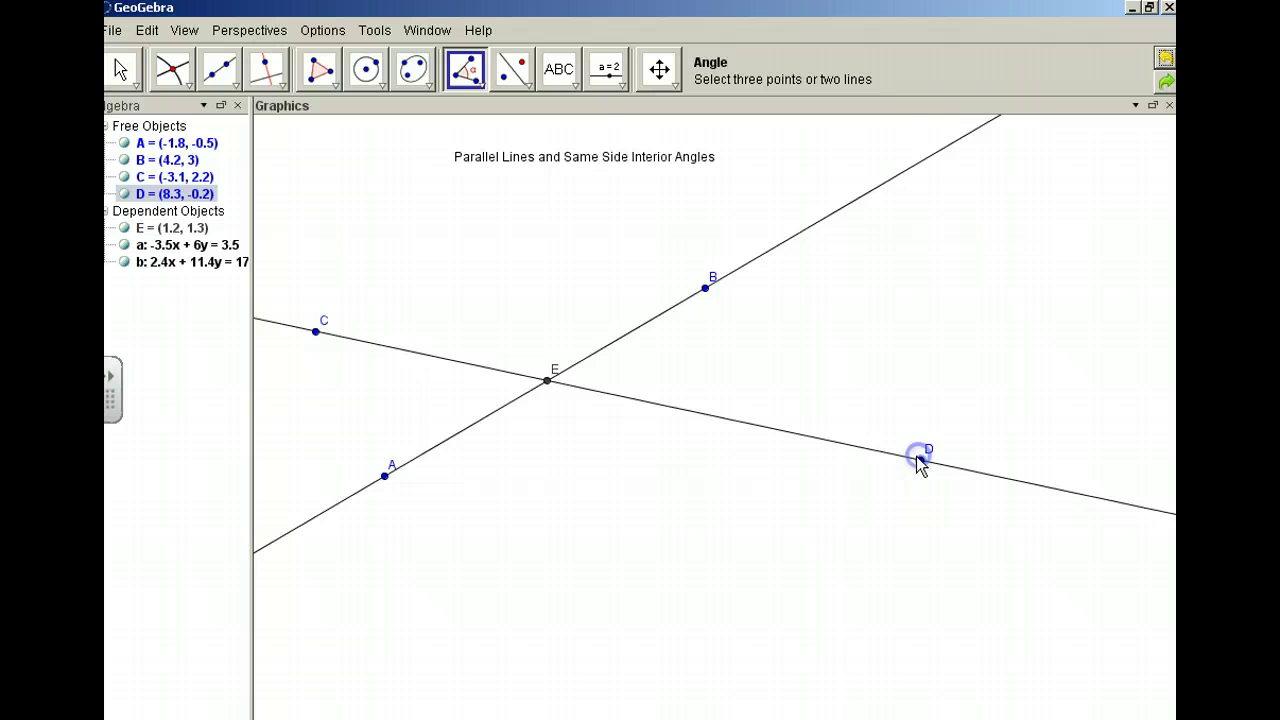
click(706, 289)
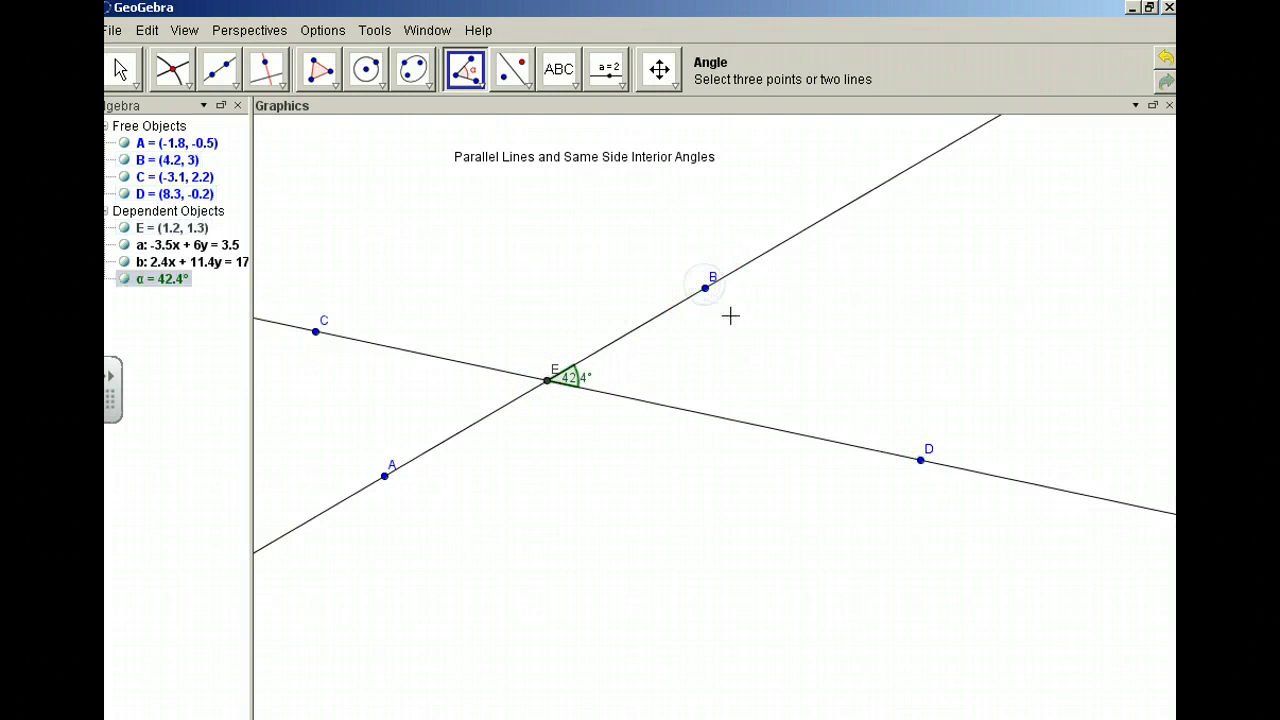
click(754, 376)
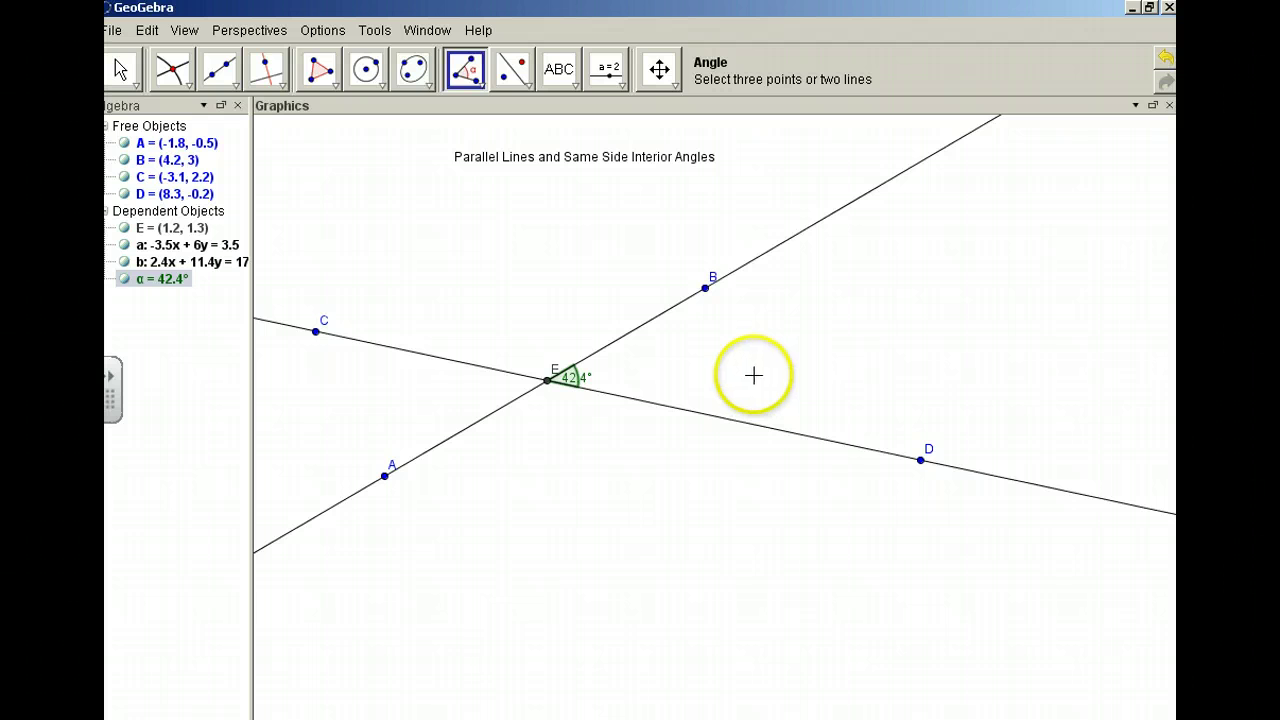
Drag the 42.4° angle label slightly right of point E, clear of the lines
click(120, 70)
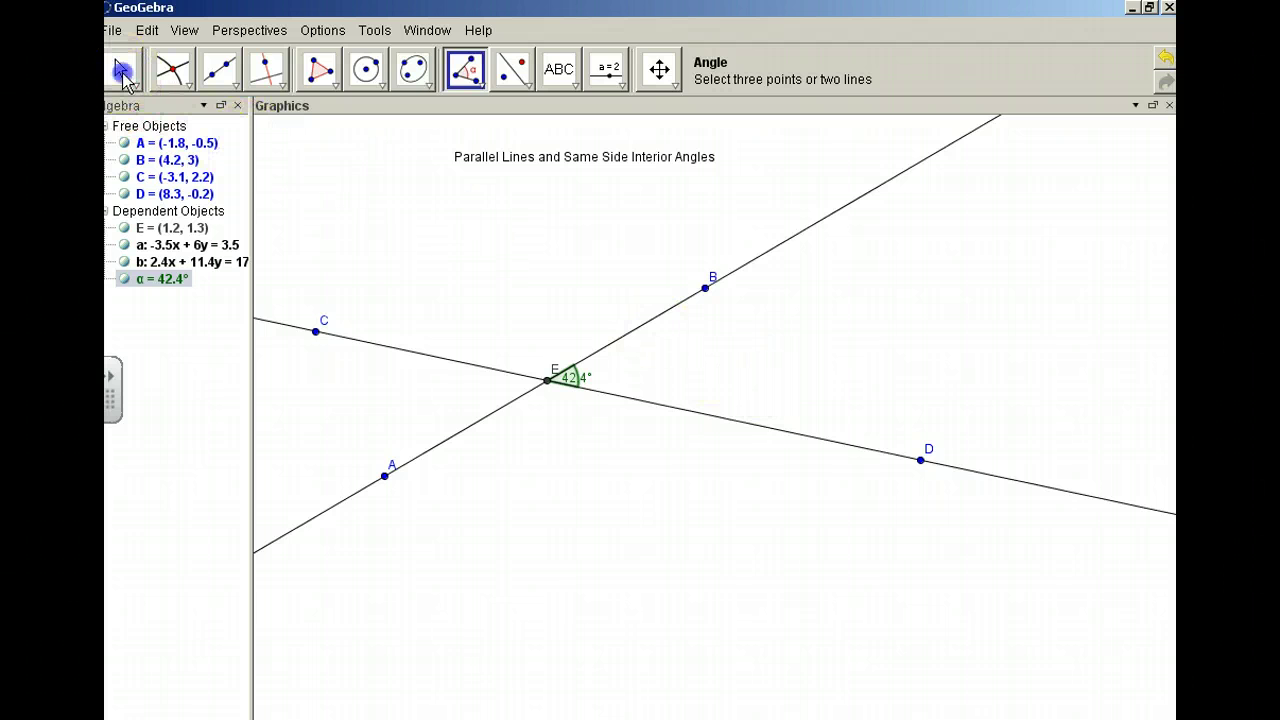
click(592, 423)
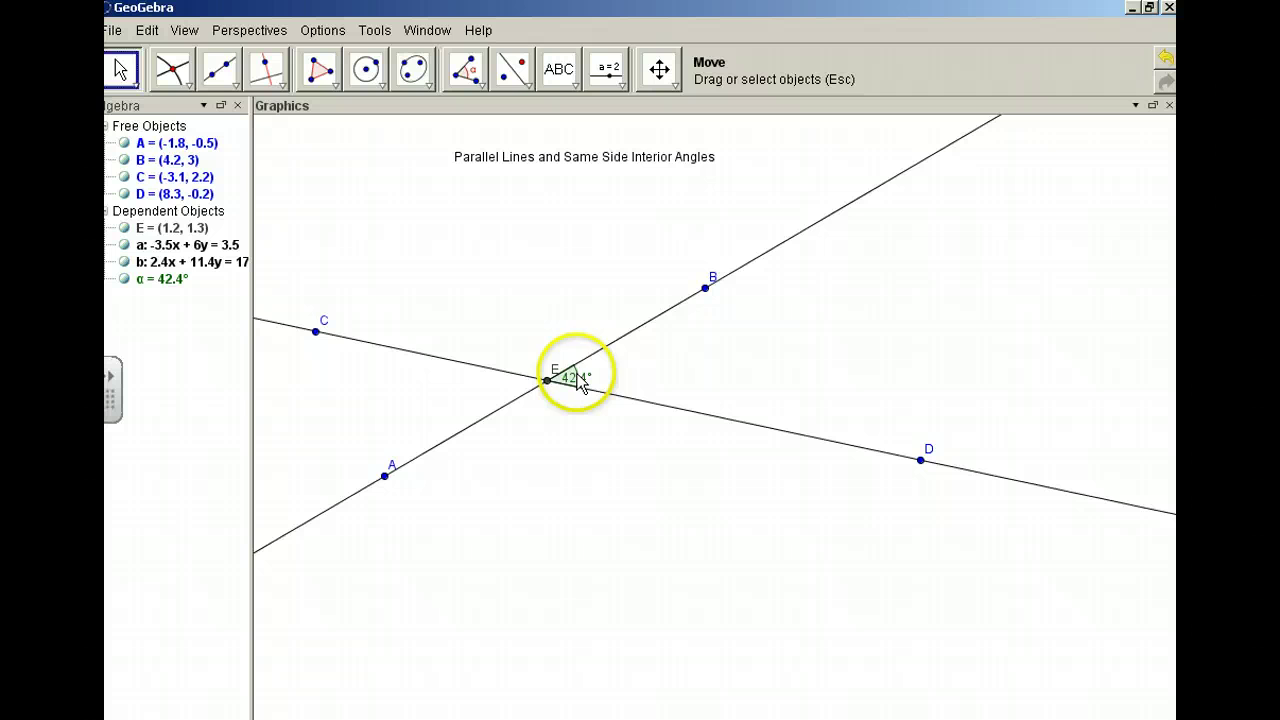
drag(578, 382, 600, 368)
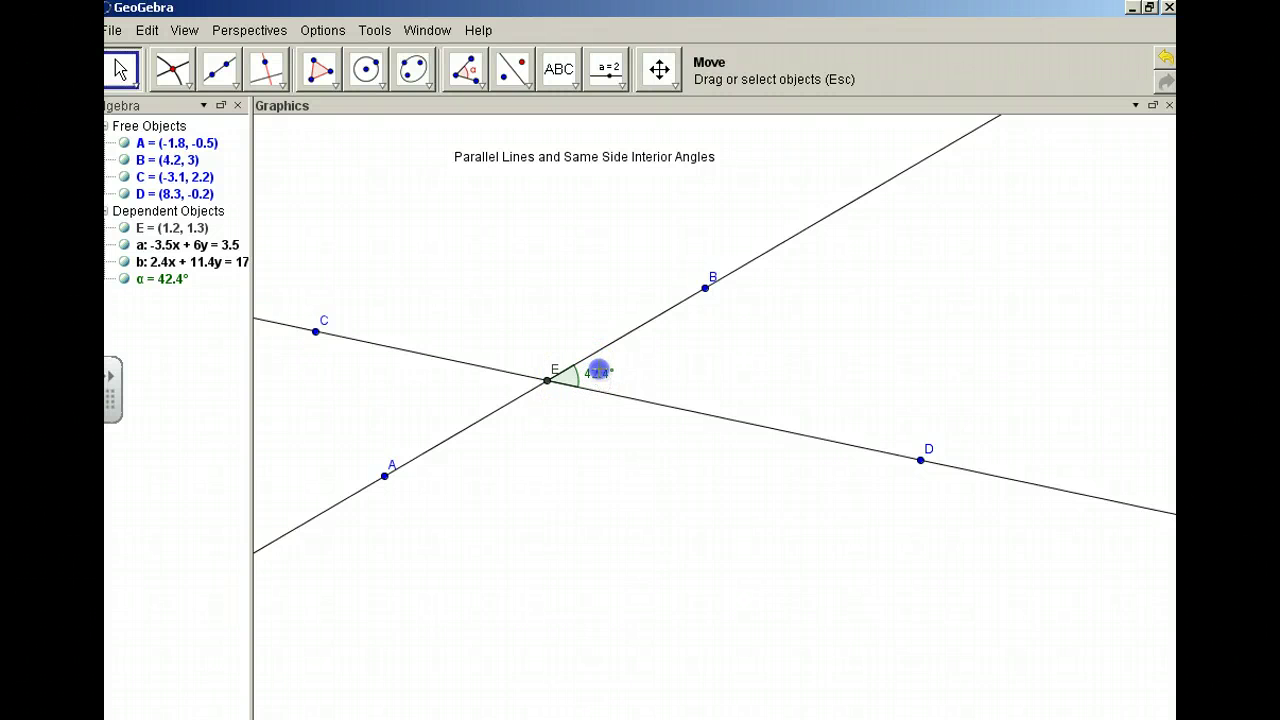
click(724, 510)
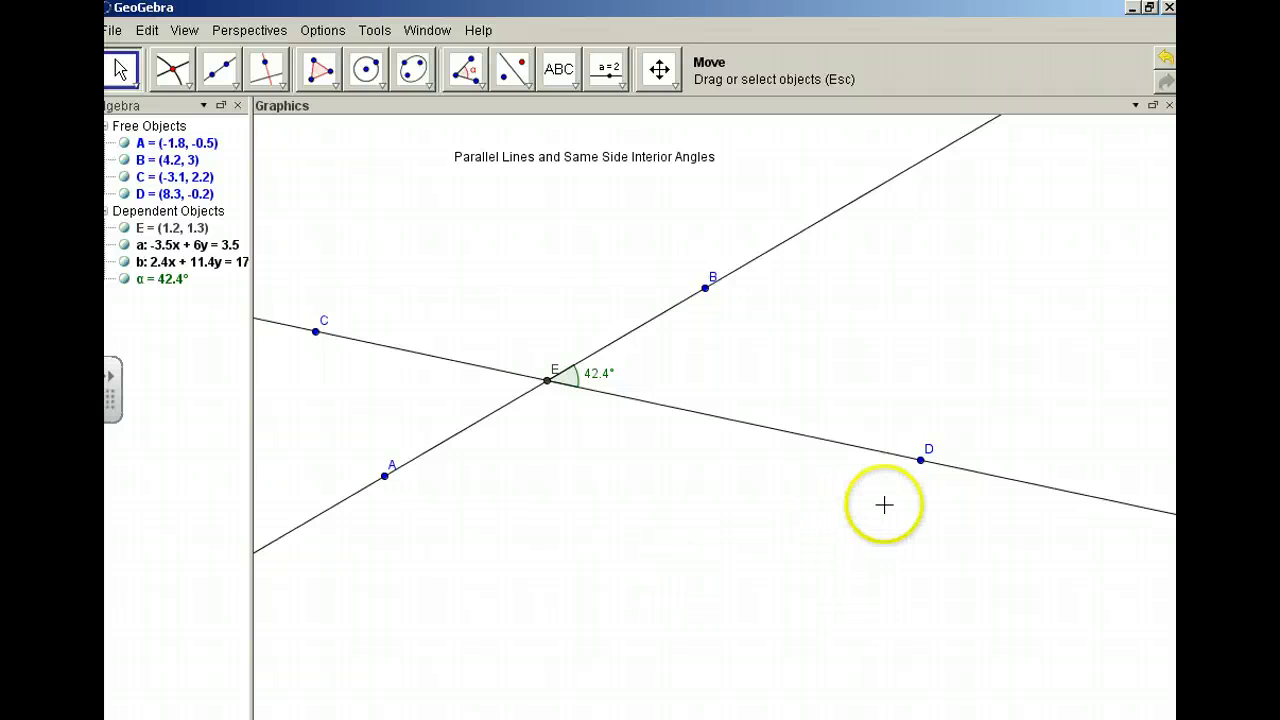
Draw line c through D parallel to line AB (c: -3.5x + 6y = -30.4)
click(234, 81)
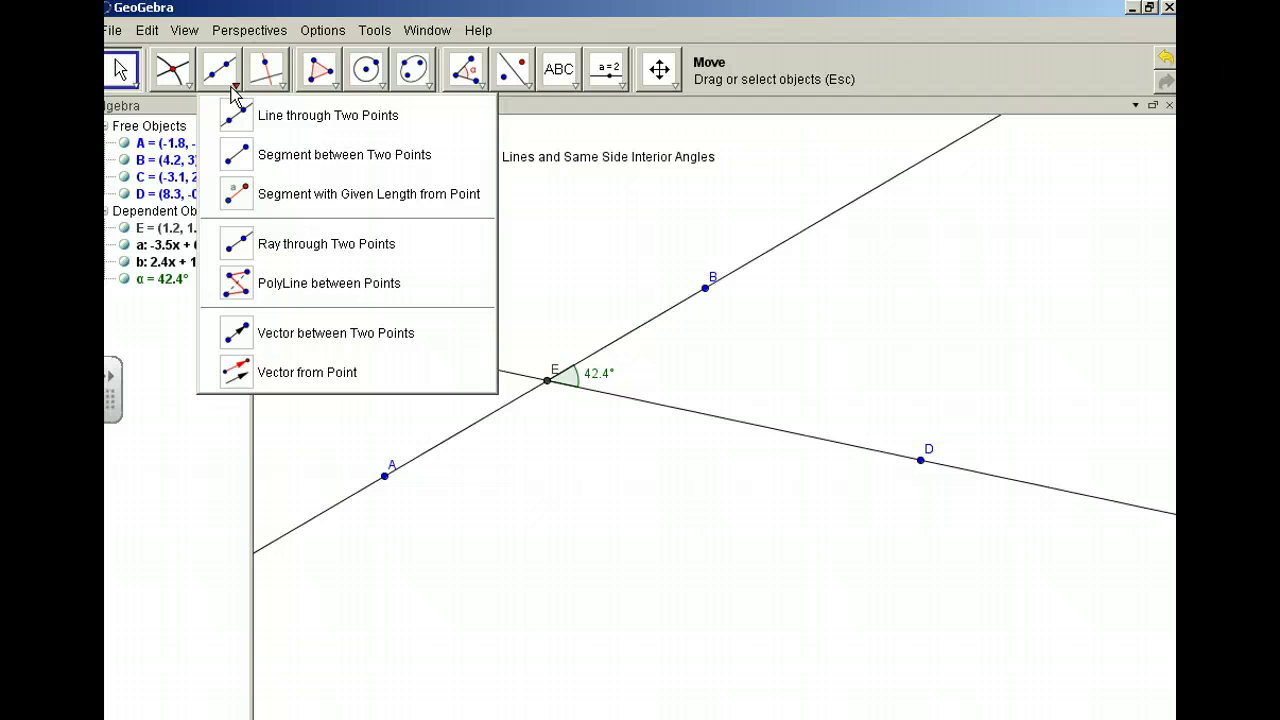
click(190, 86)
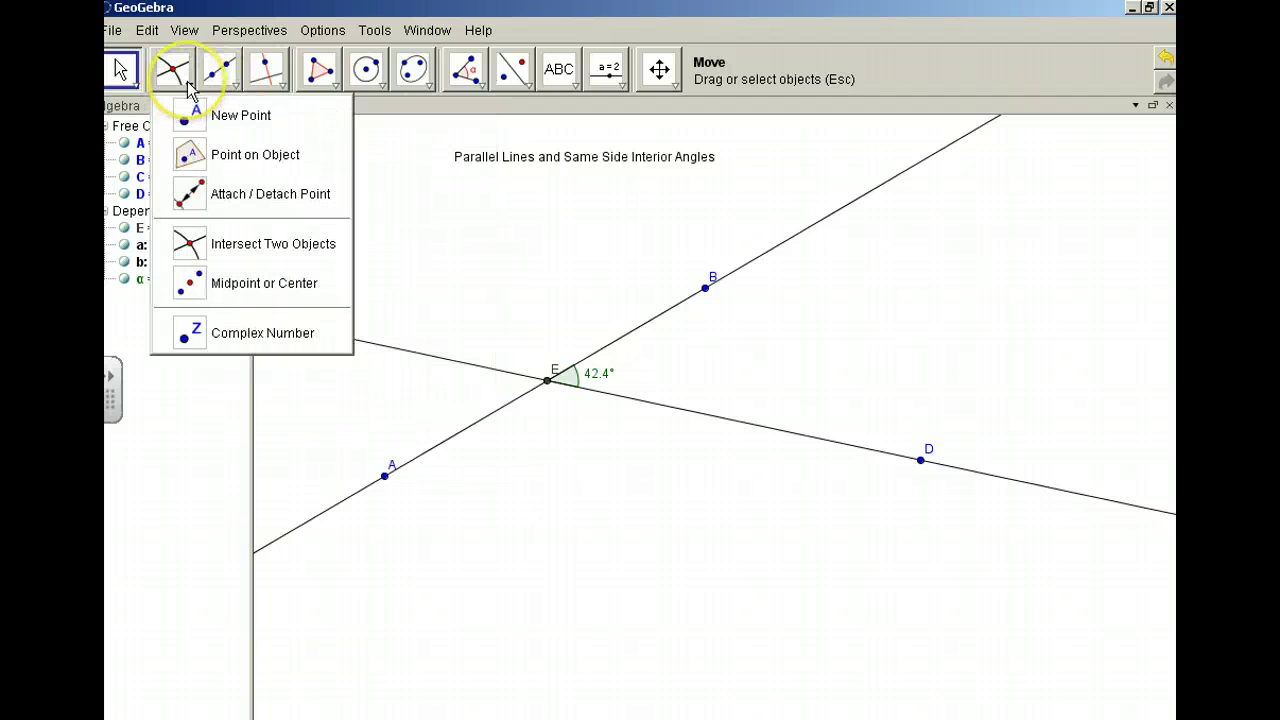
click(278, 84)
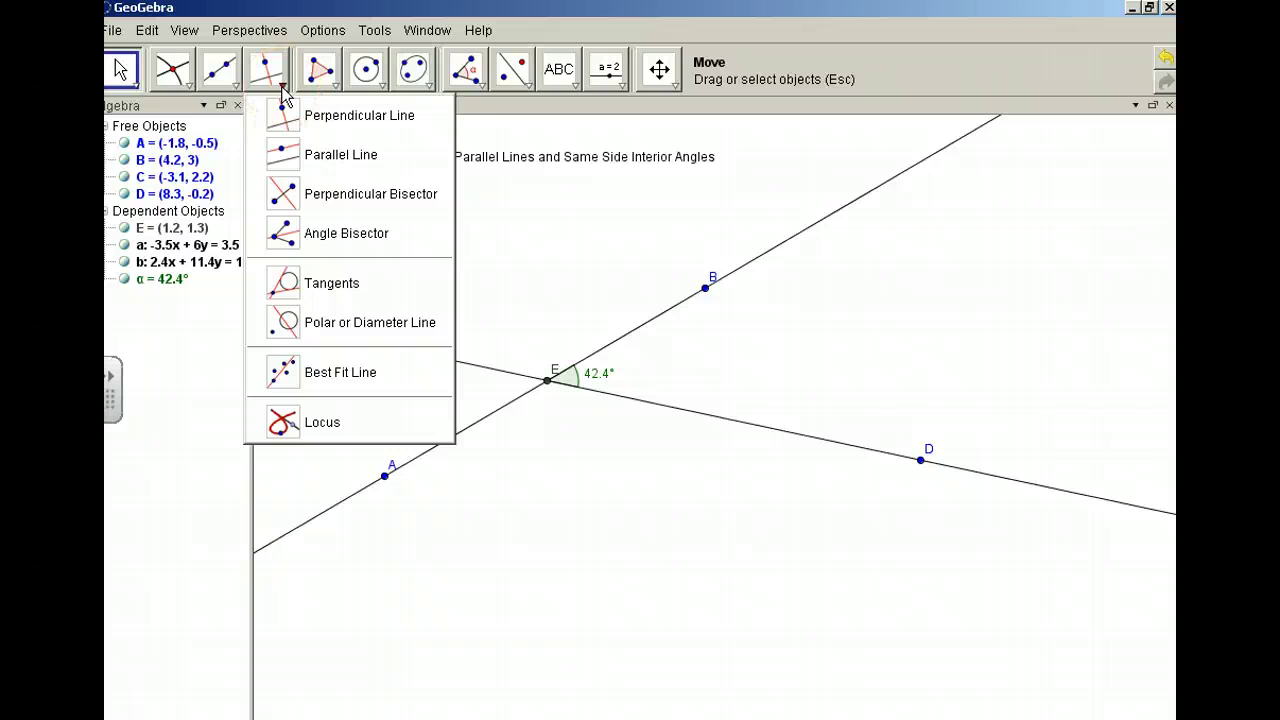
click(285, 160)
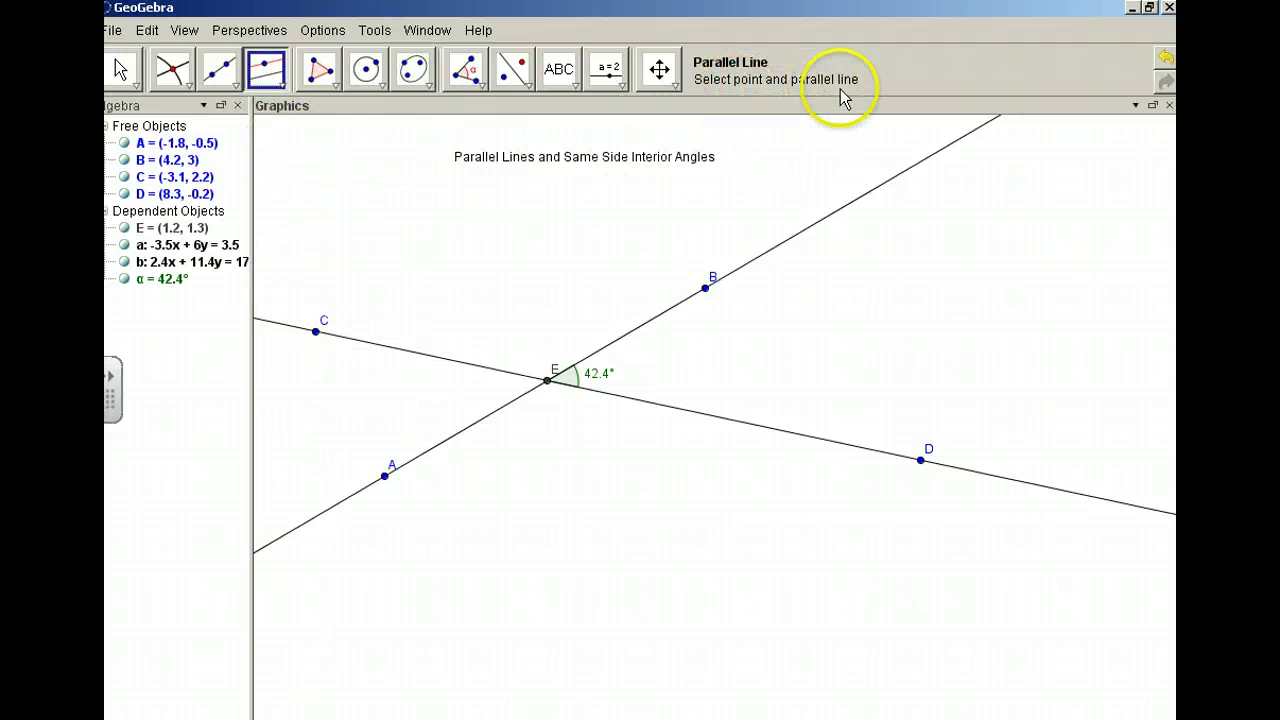
click(921, 461)
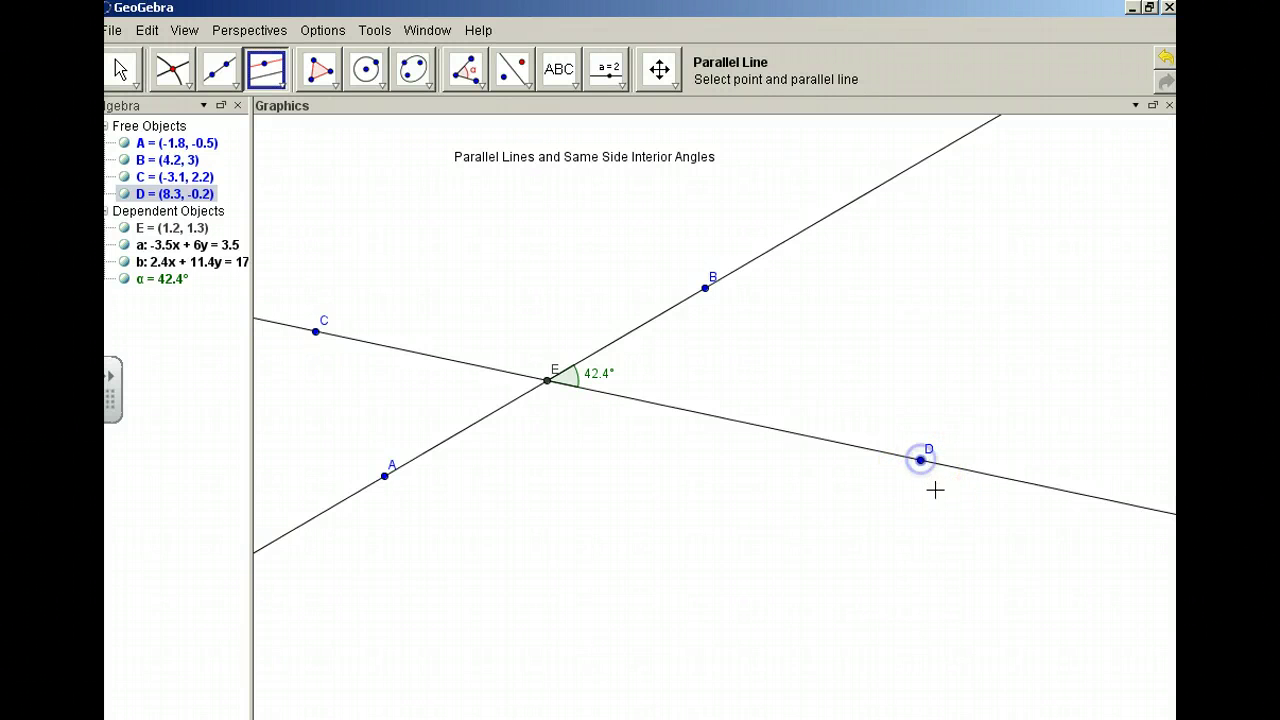
click(777, 249)
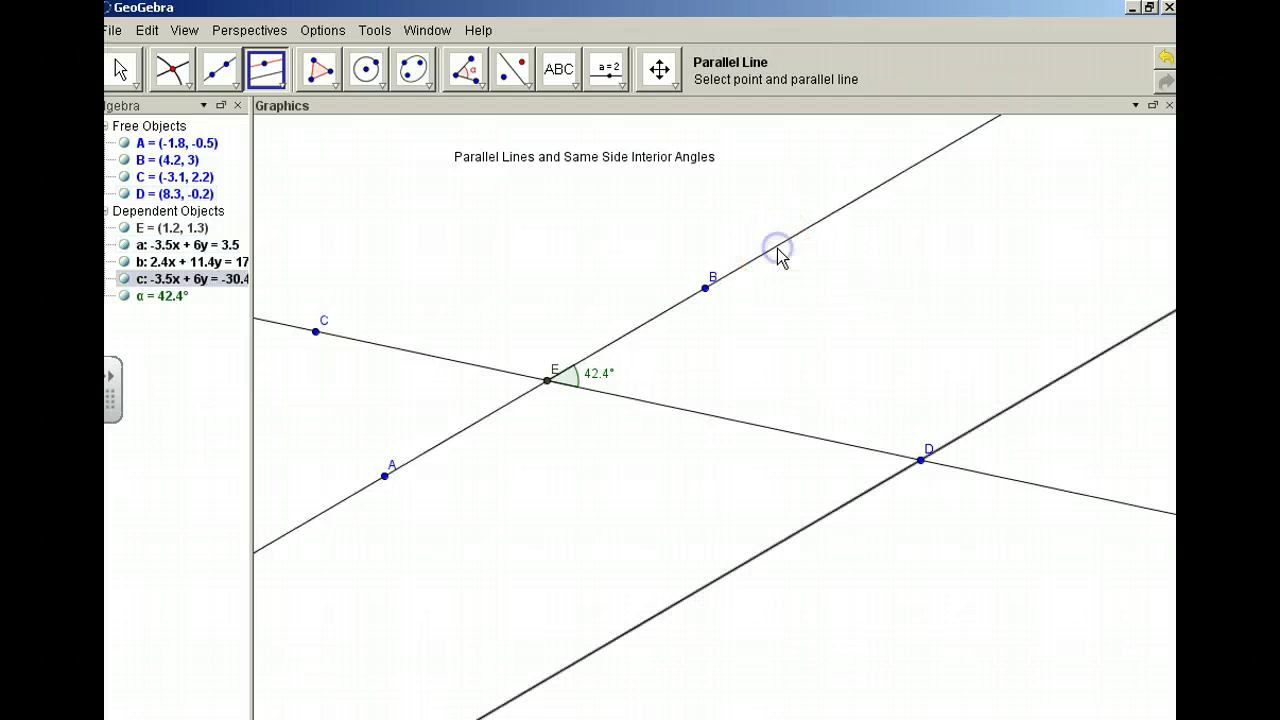
Place points F = (4.3, -2.5) and G = (12.1, 2) on line c on either side of D
click(134, 82)
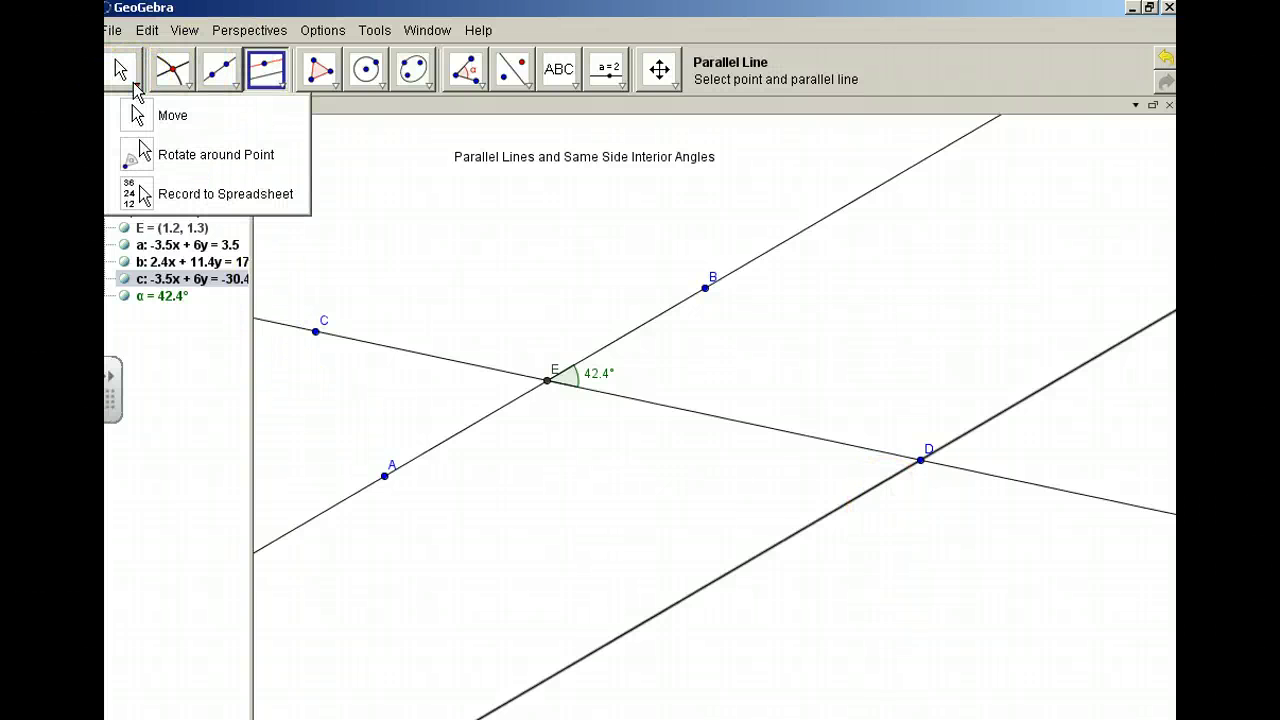
click(188, 88)
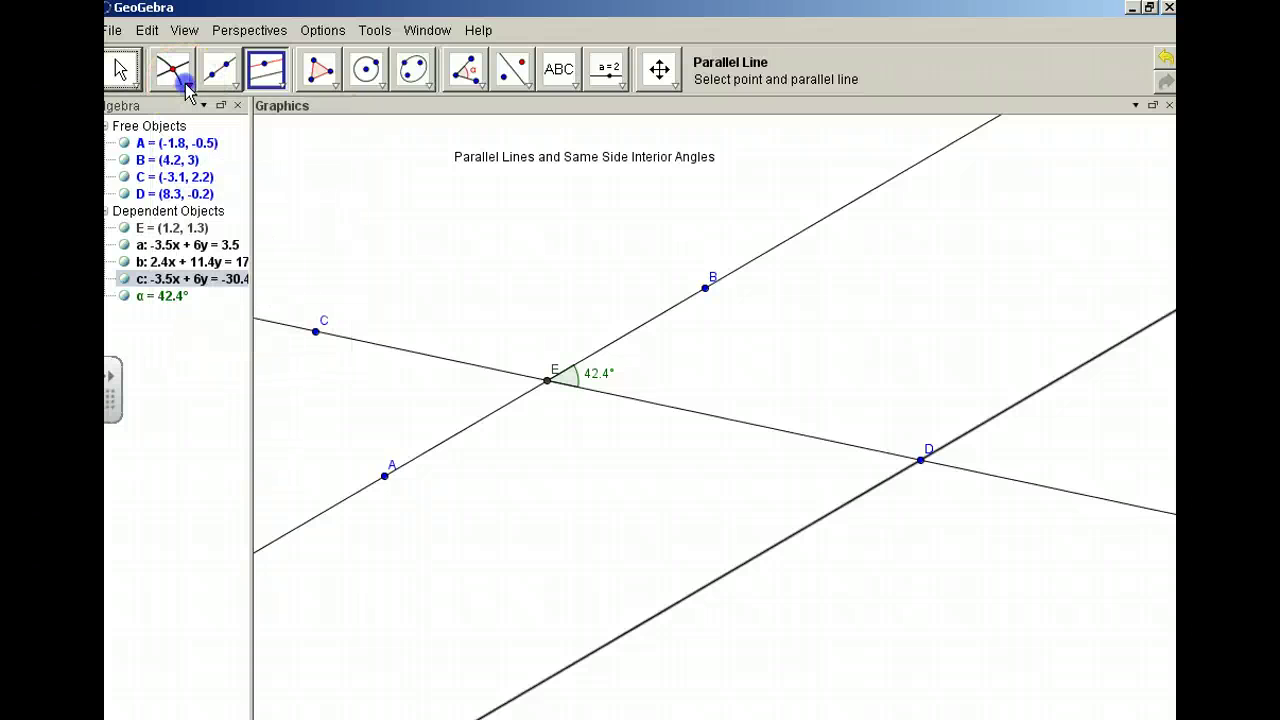
click(185, 83)
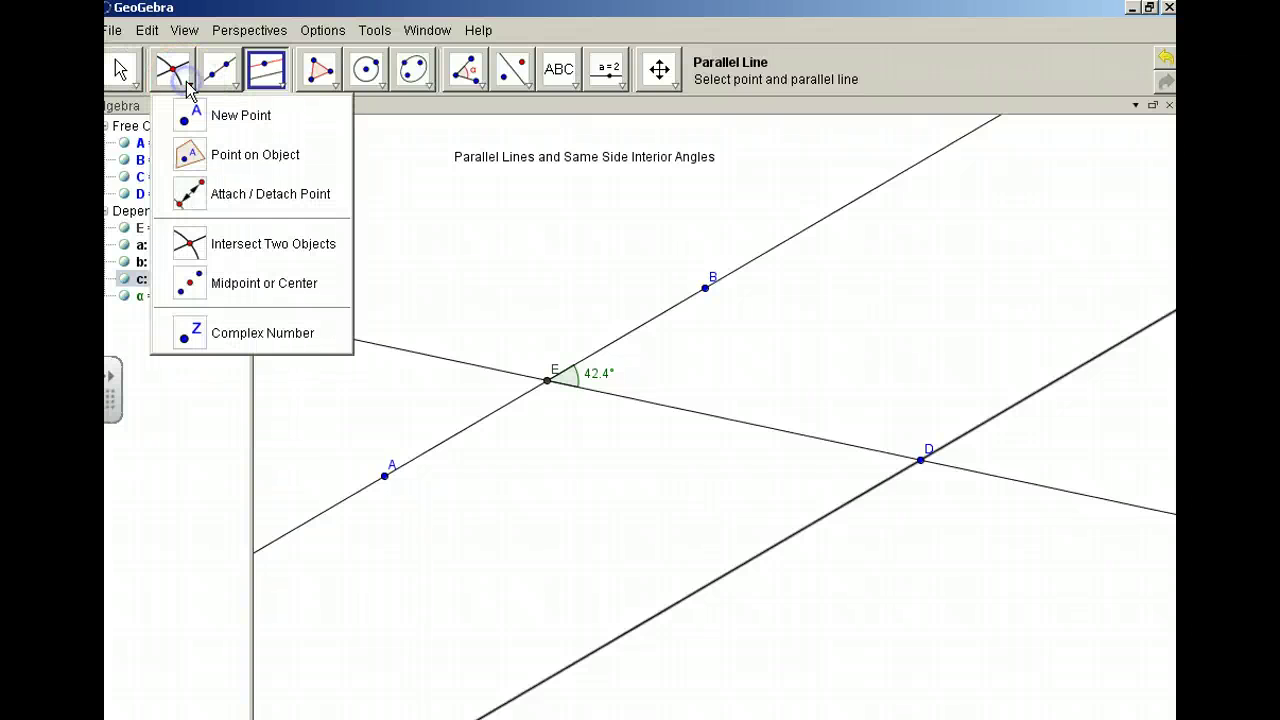
click(190, 166)
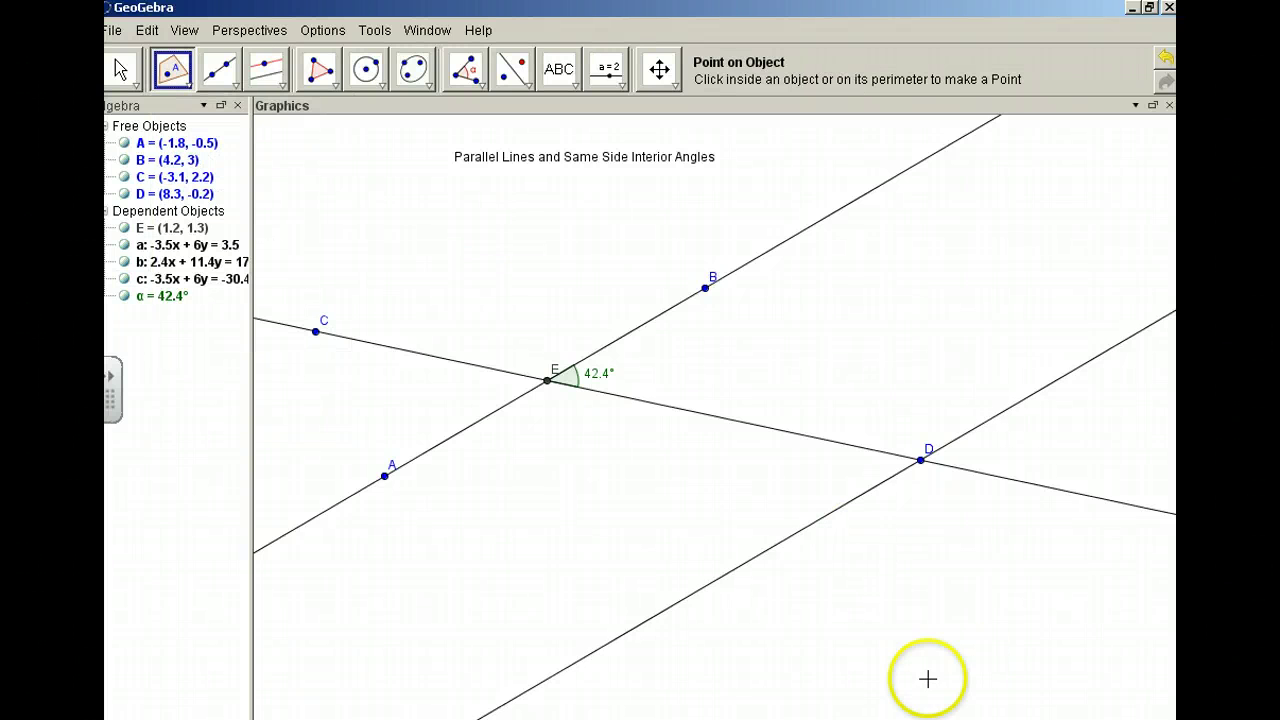
click(711, 588)
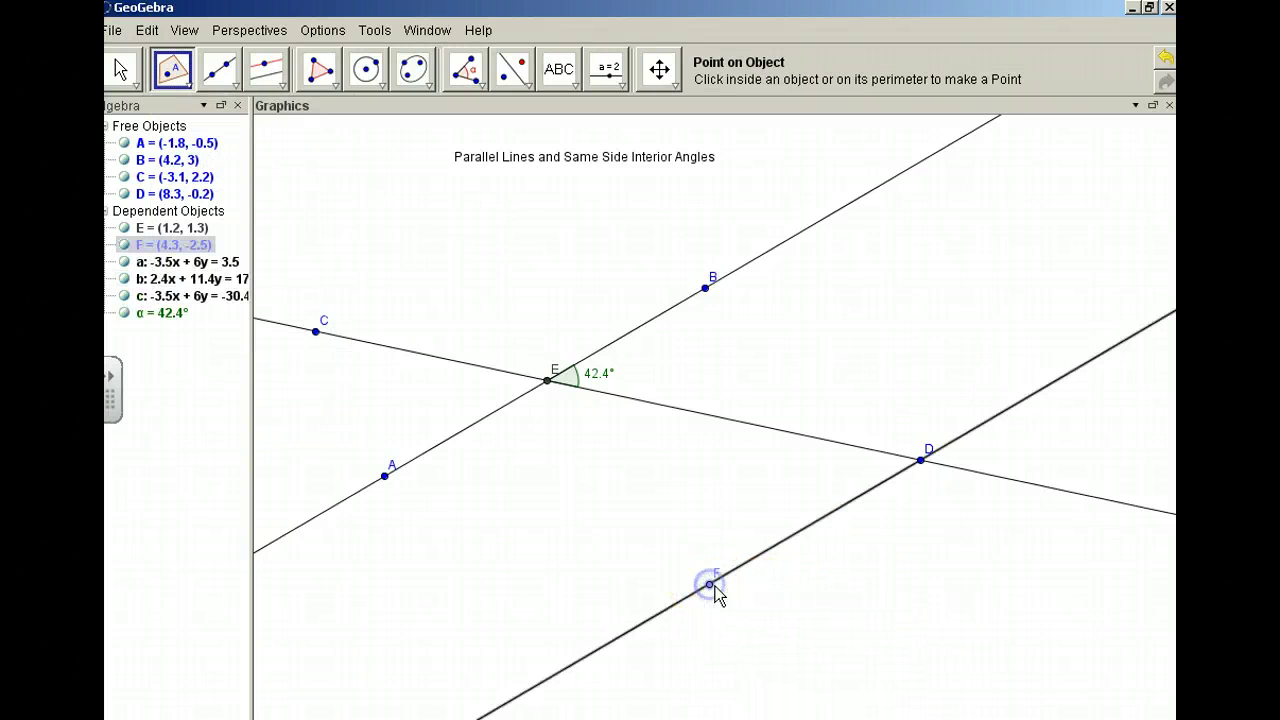
click(1122, 342)
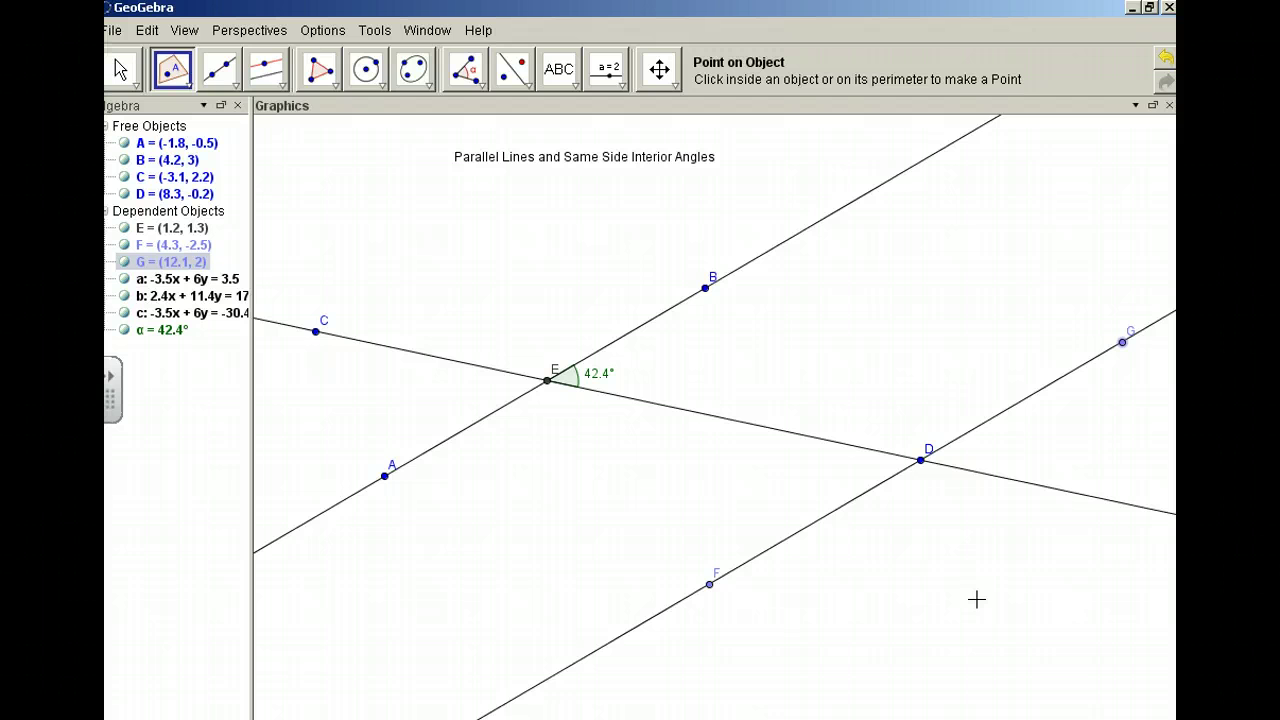
click(953, 577)
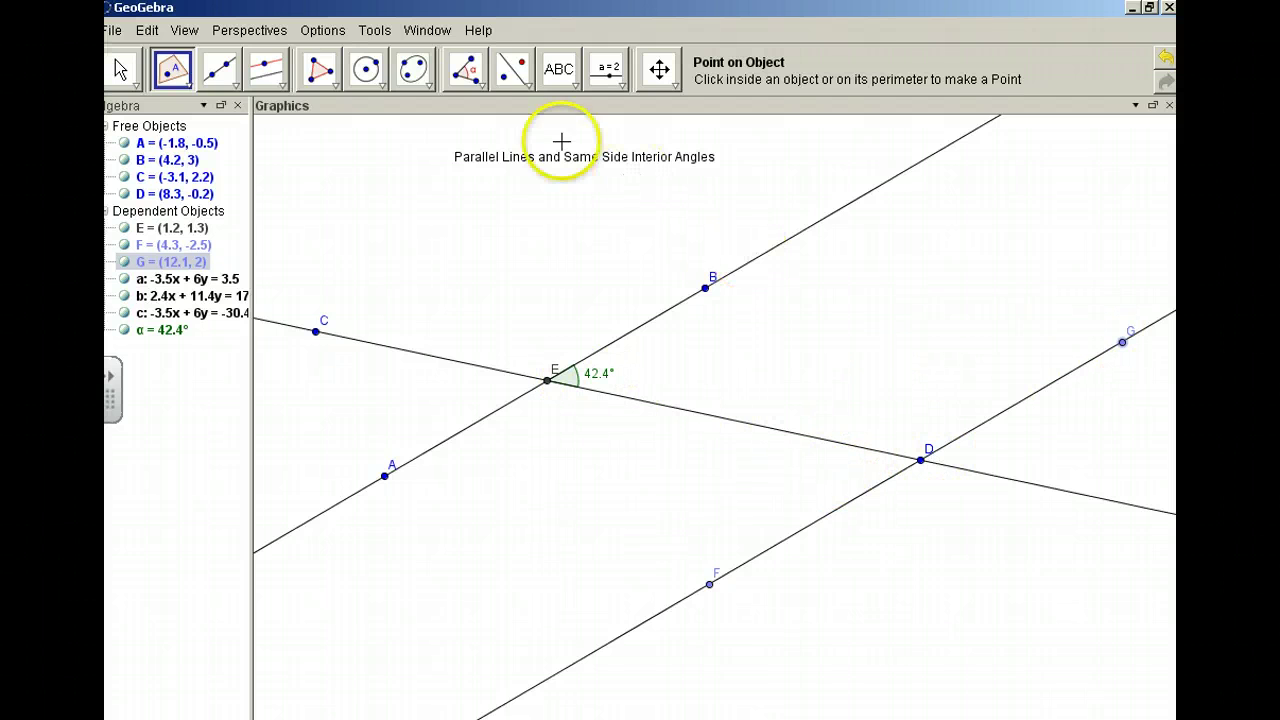
Measure the same-side interior angle G-D-E at D as β = 137.6°
click(465, 72)
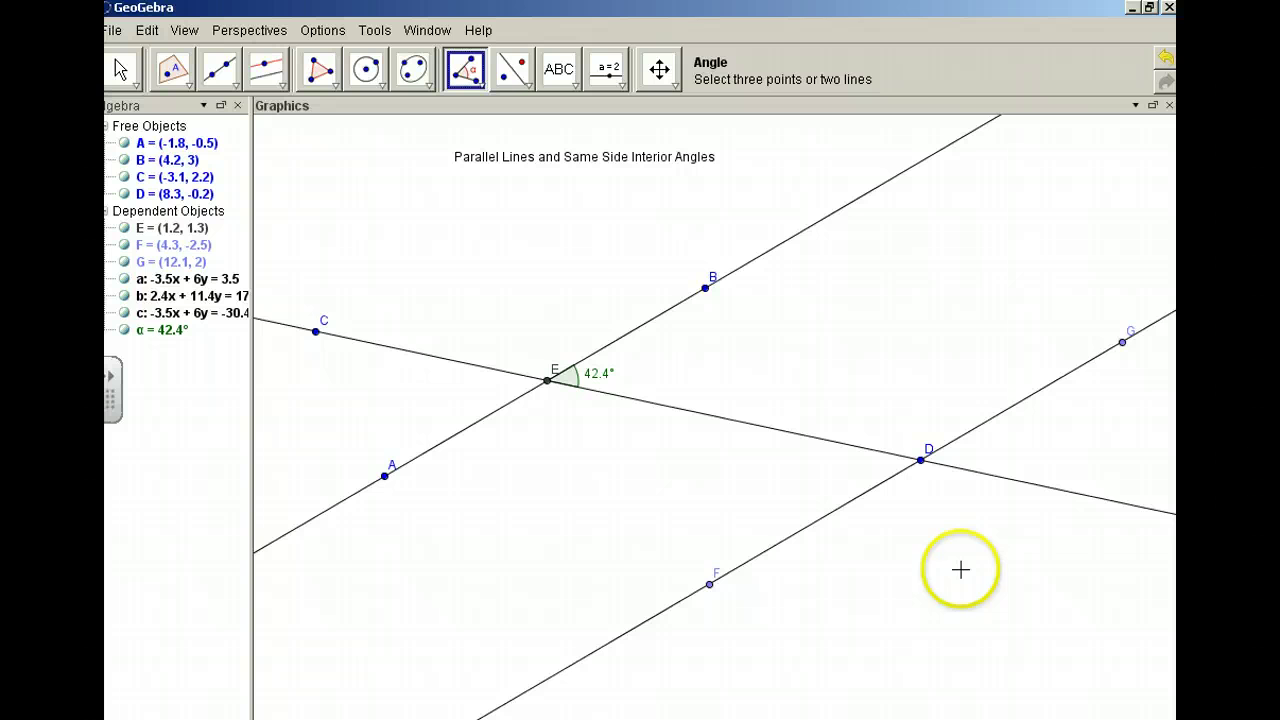
click(1122, 343)
click(921, 459)
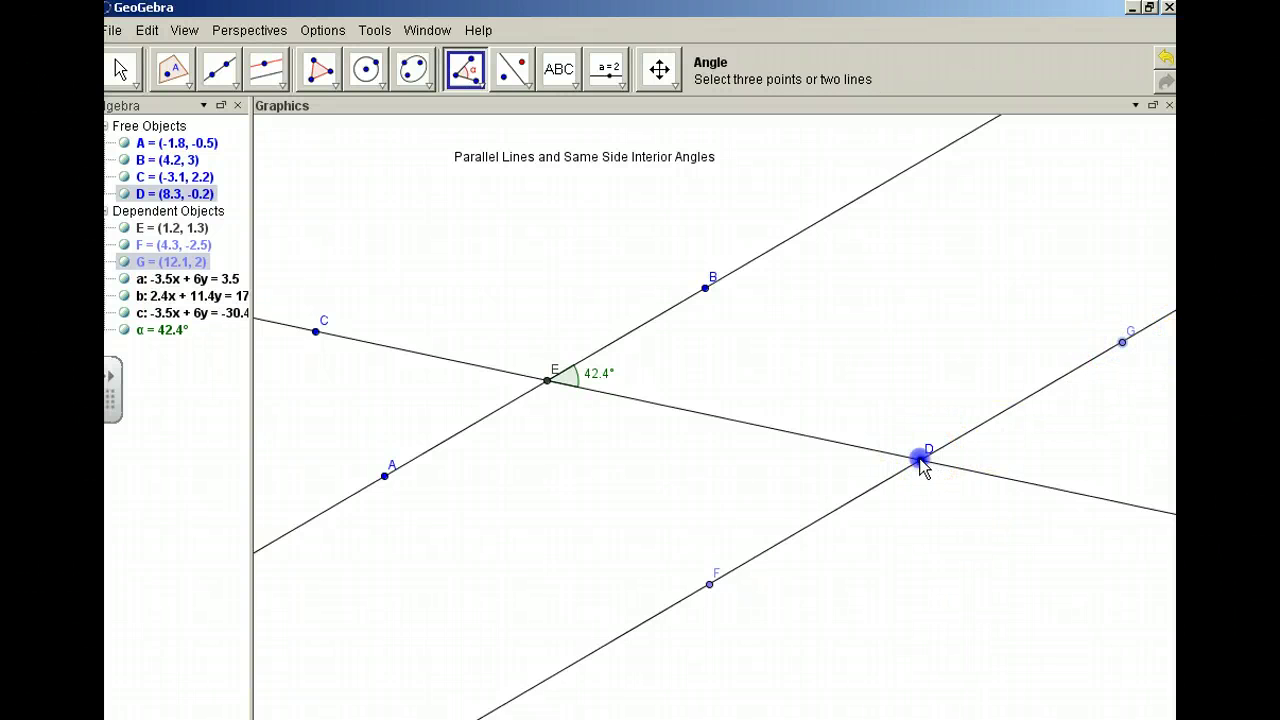
click(547, 381)
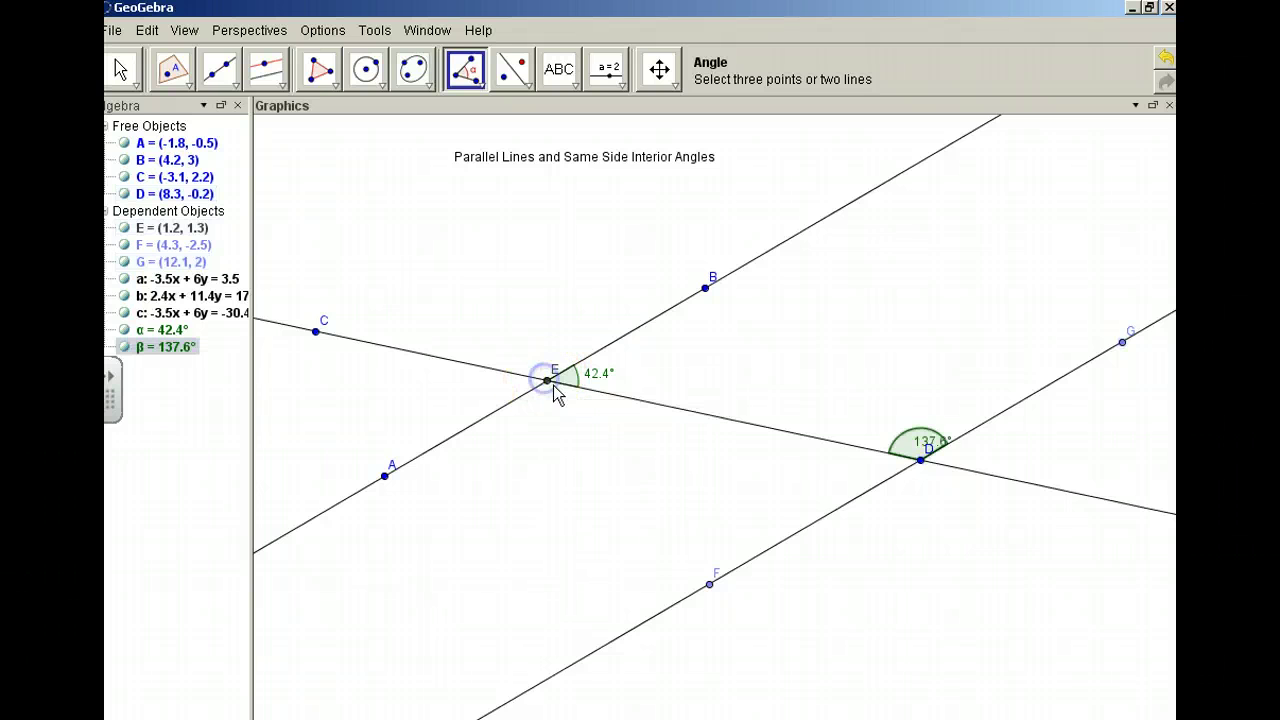
click(116, 62)
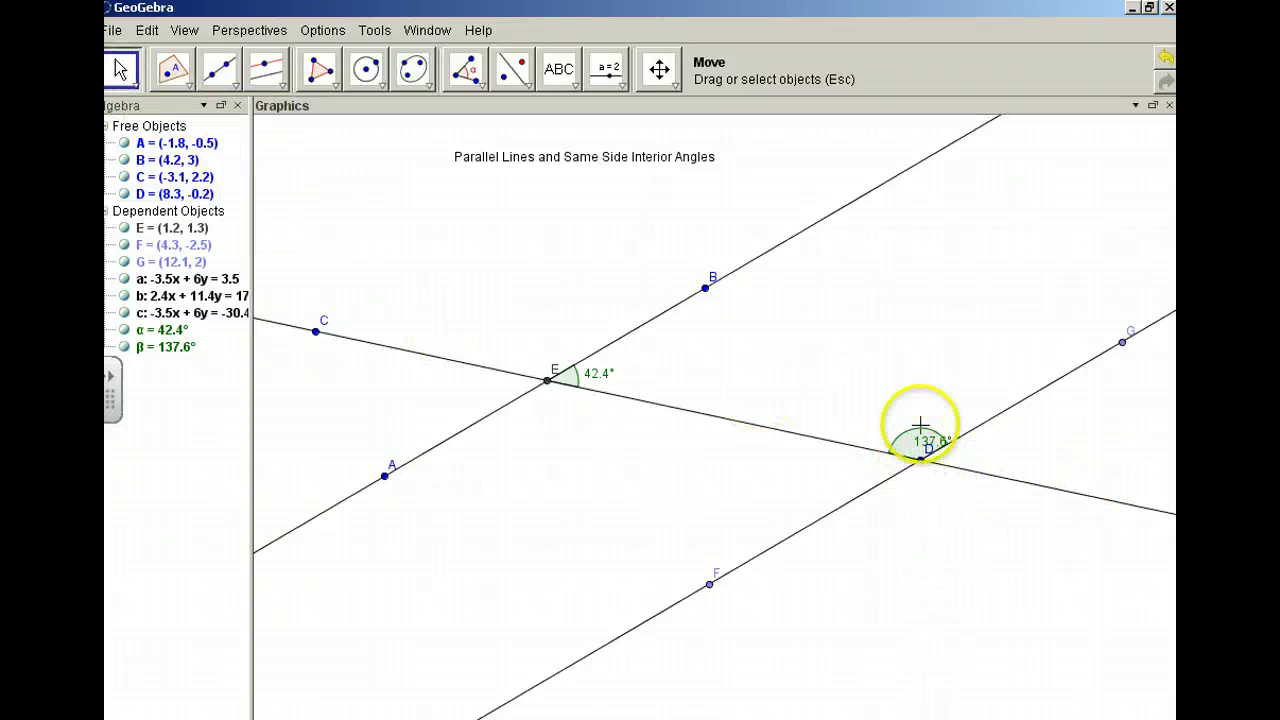
Move the 137.6° β label above its arc at D, then highlight transversal b and line a
click(921, 455)
drag(926, 442, 907, 413)
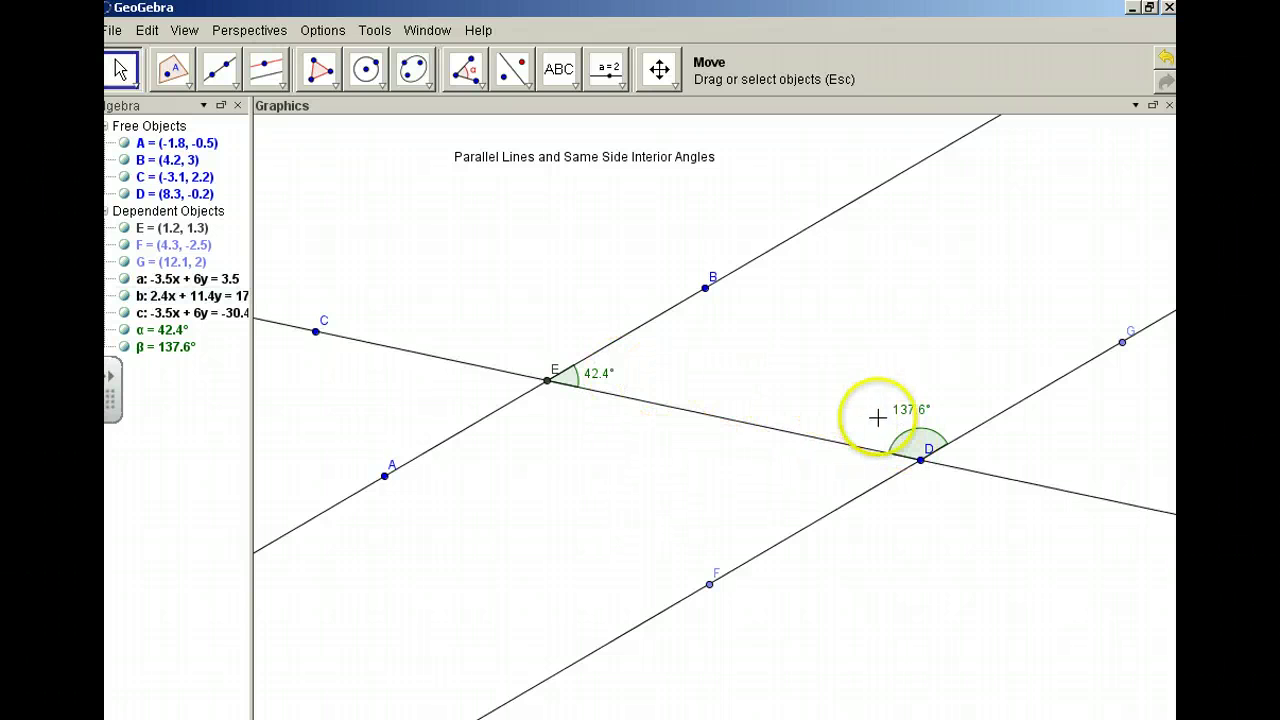
click(762, 434)
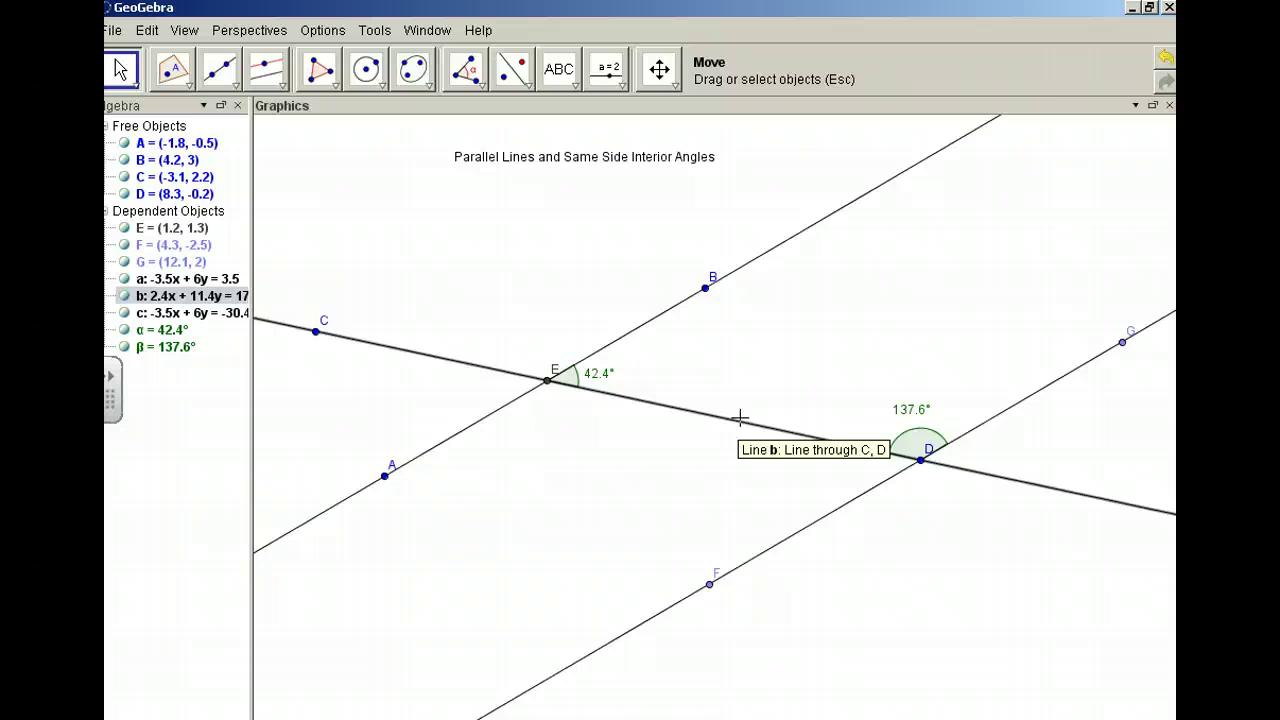
click(800, 408)
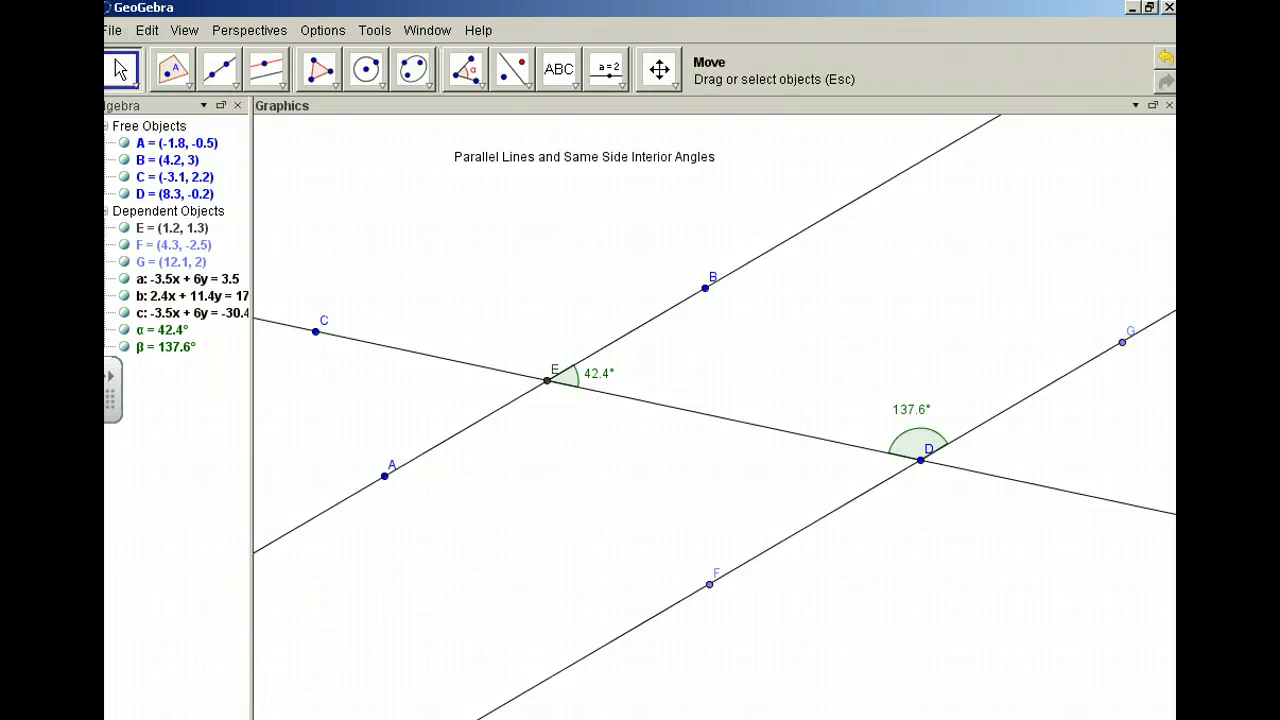
click(828, 220)
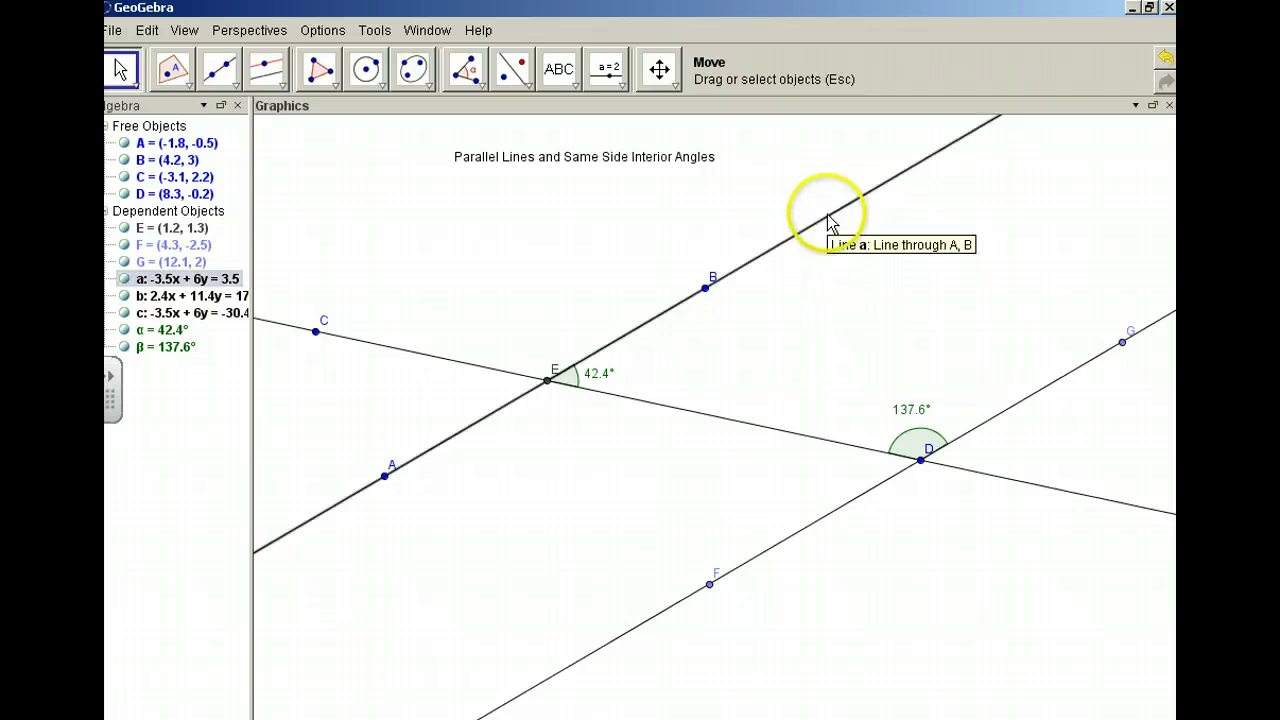
click(966, 317)
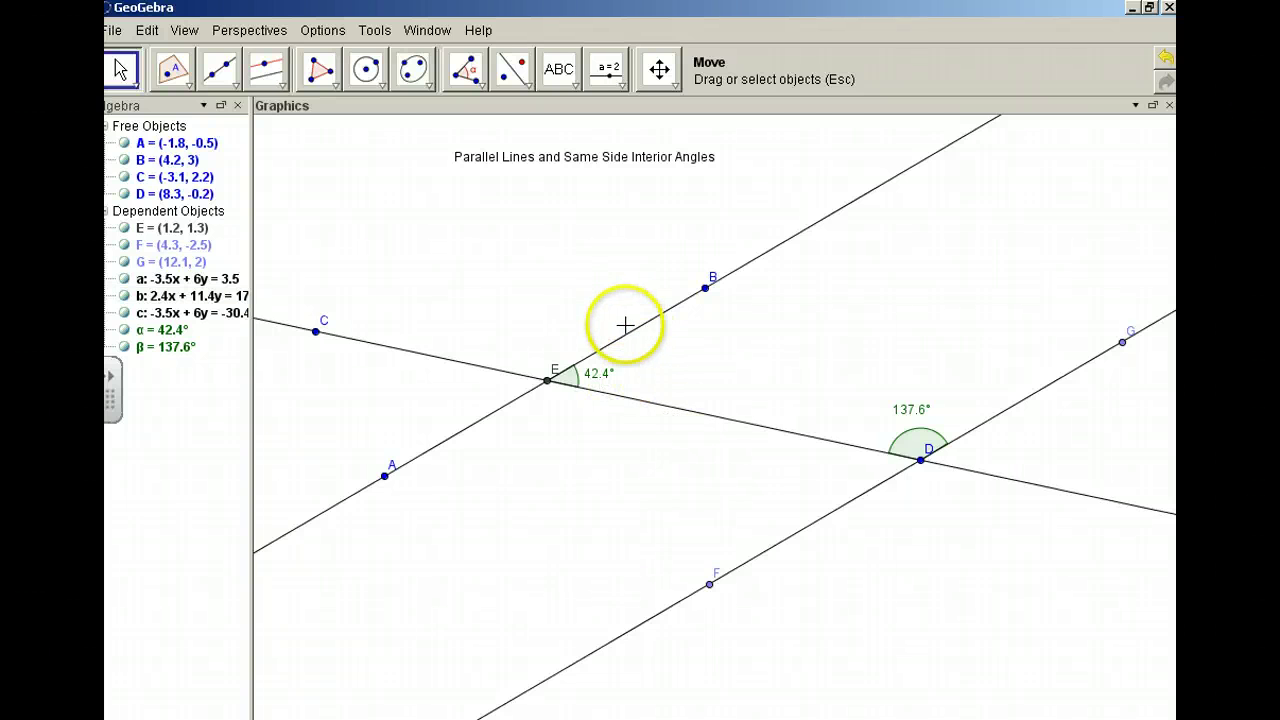
Add the caption 'These same side interior angles are supplementary.' to the right of point B
click(556, 72)
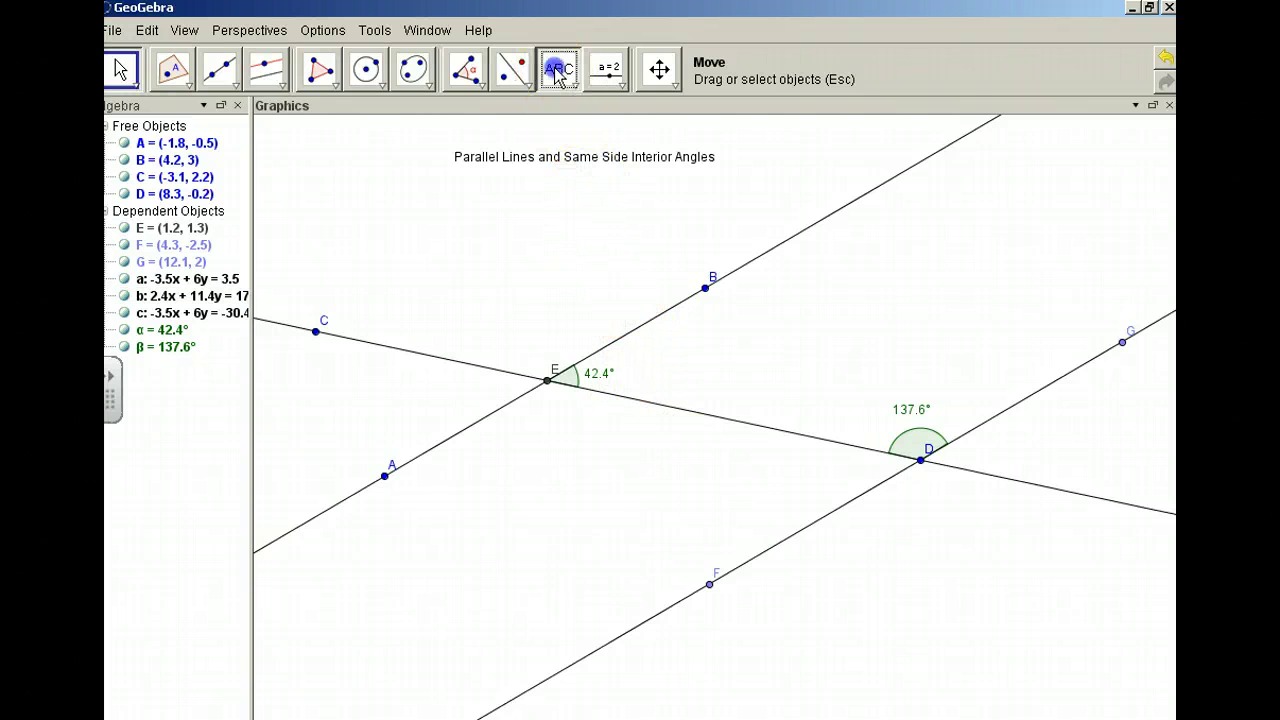
click(812, 310)
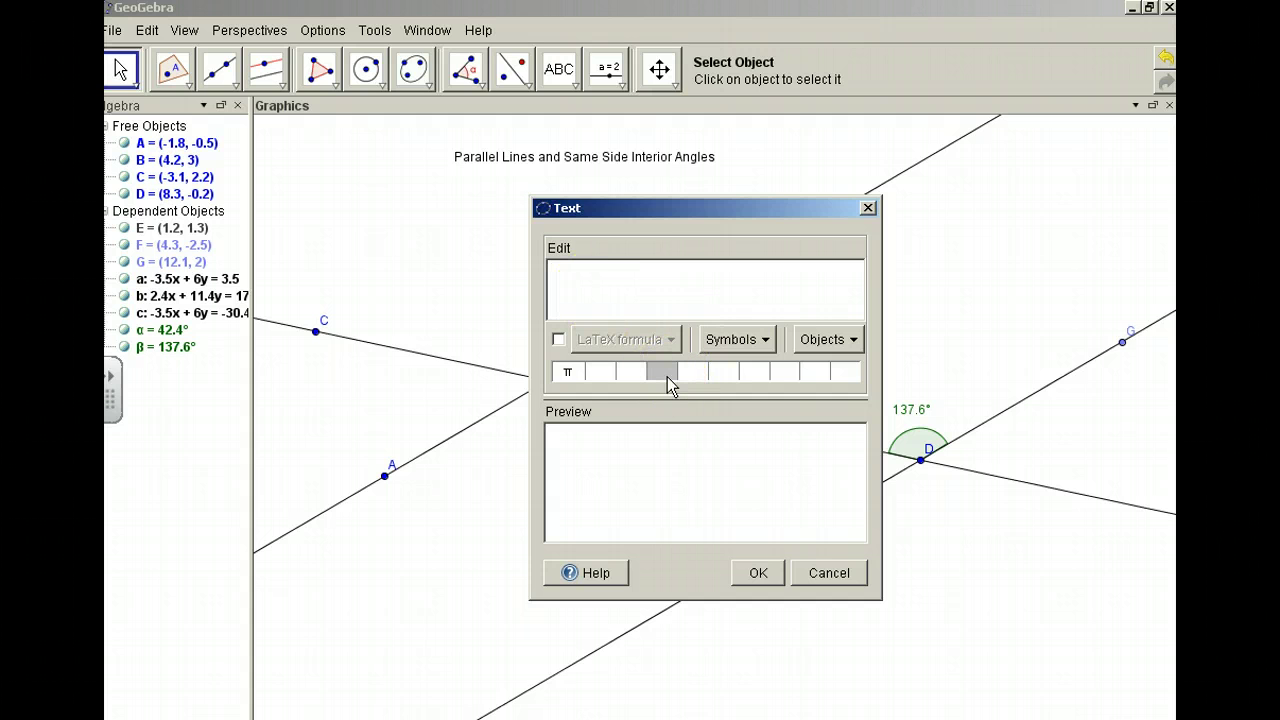
text(These same side)
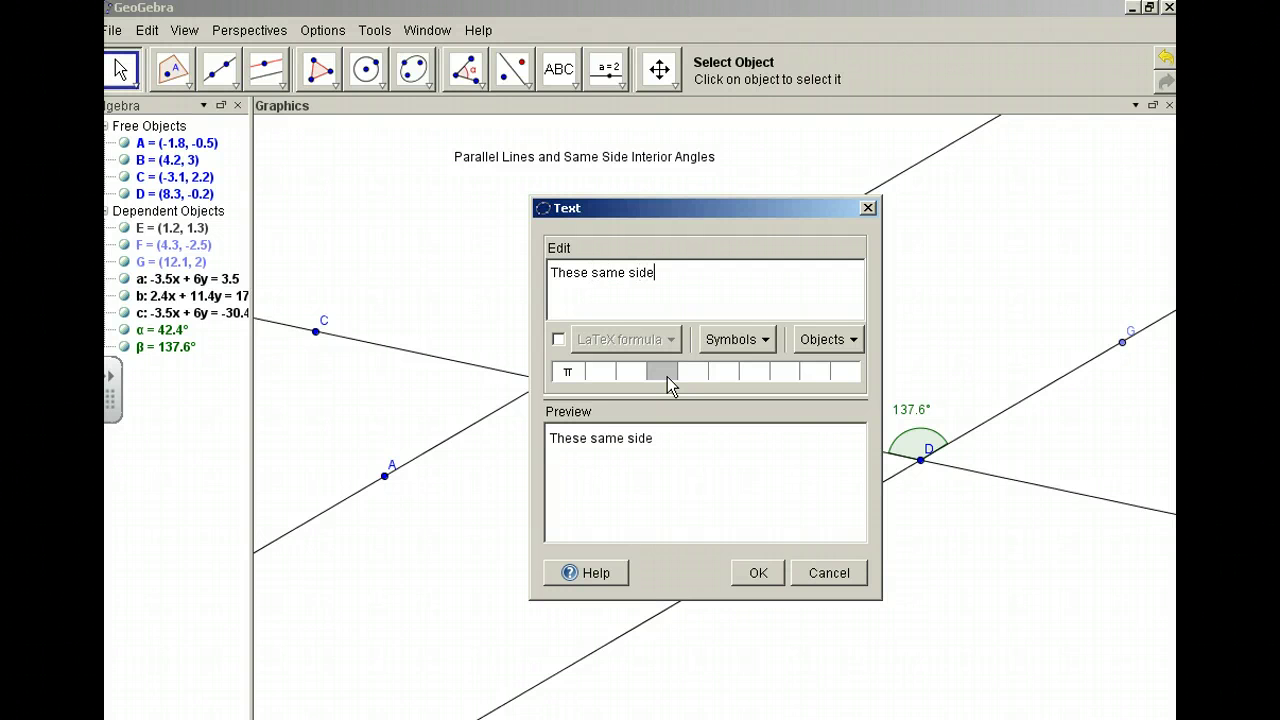
text( interior angles ar)
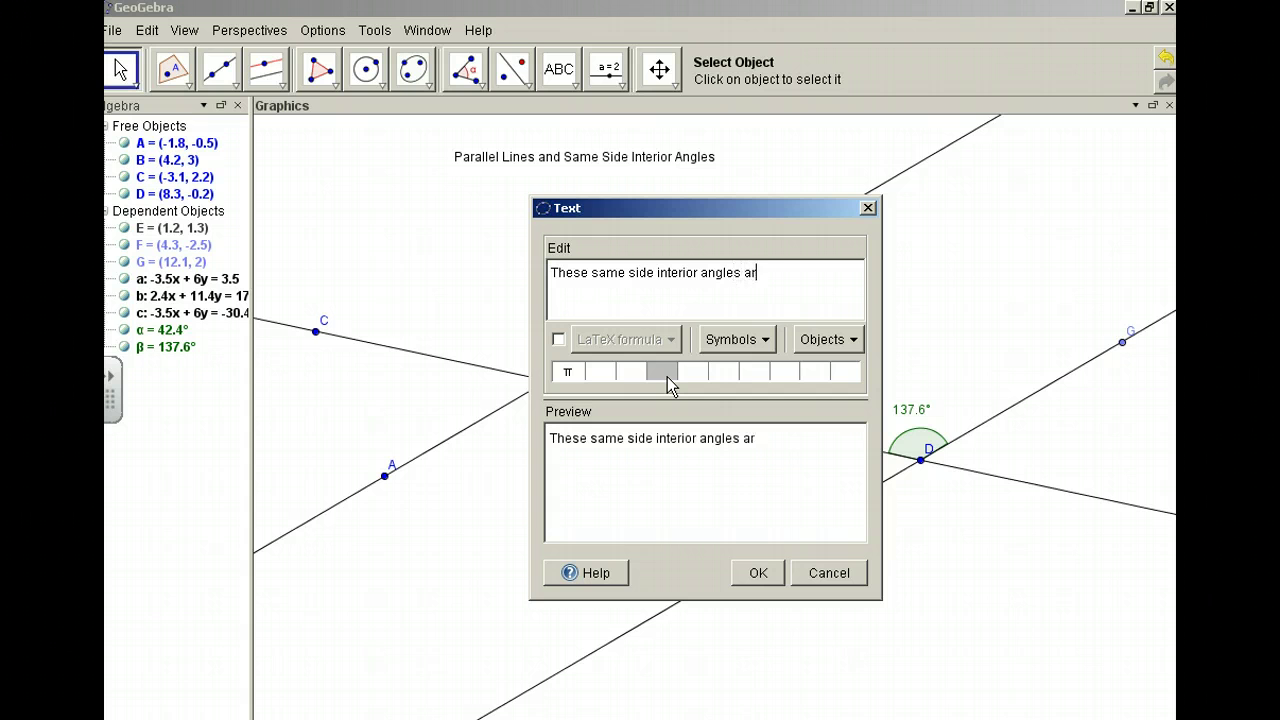
text(e supplementary)
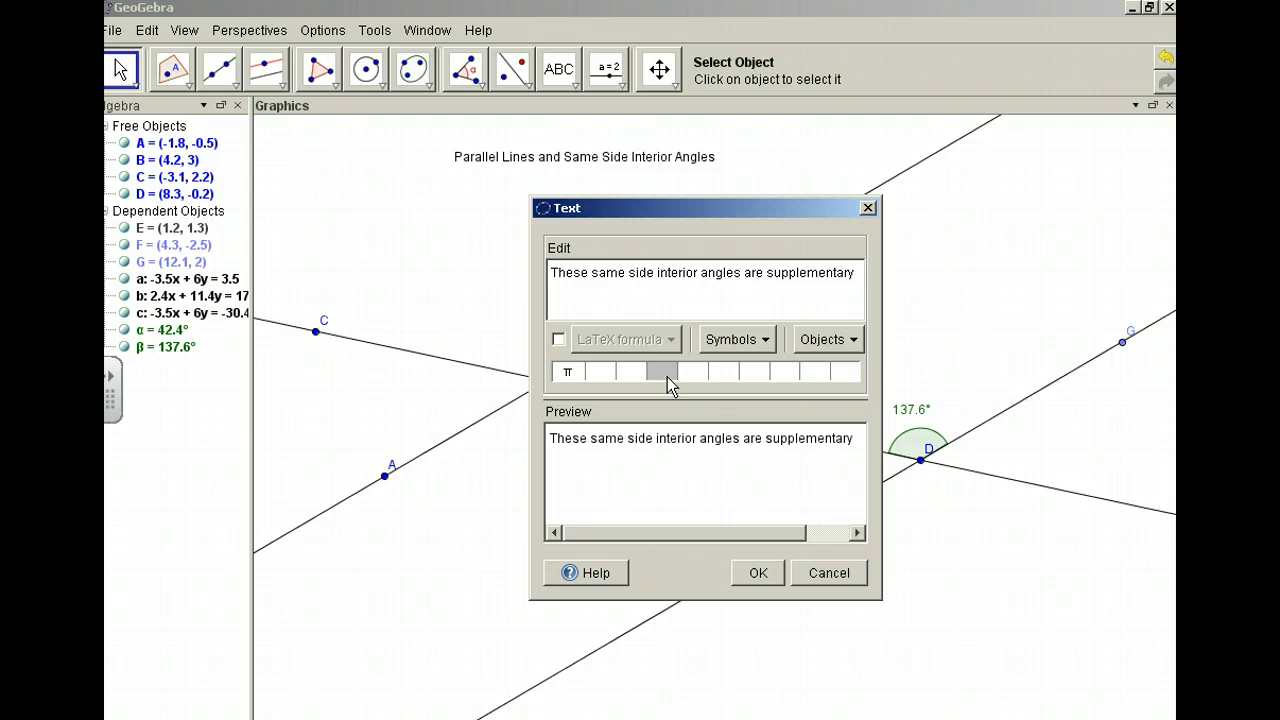
text(.)
click(758, 572)
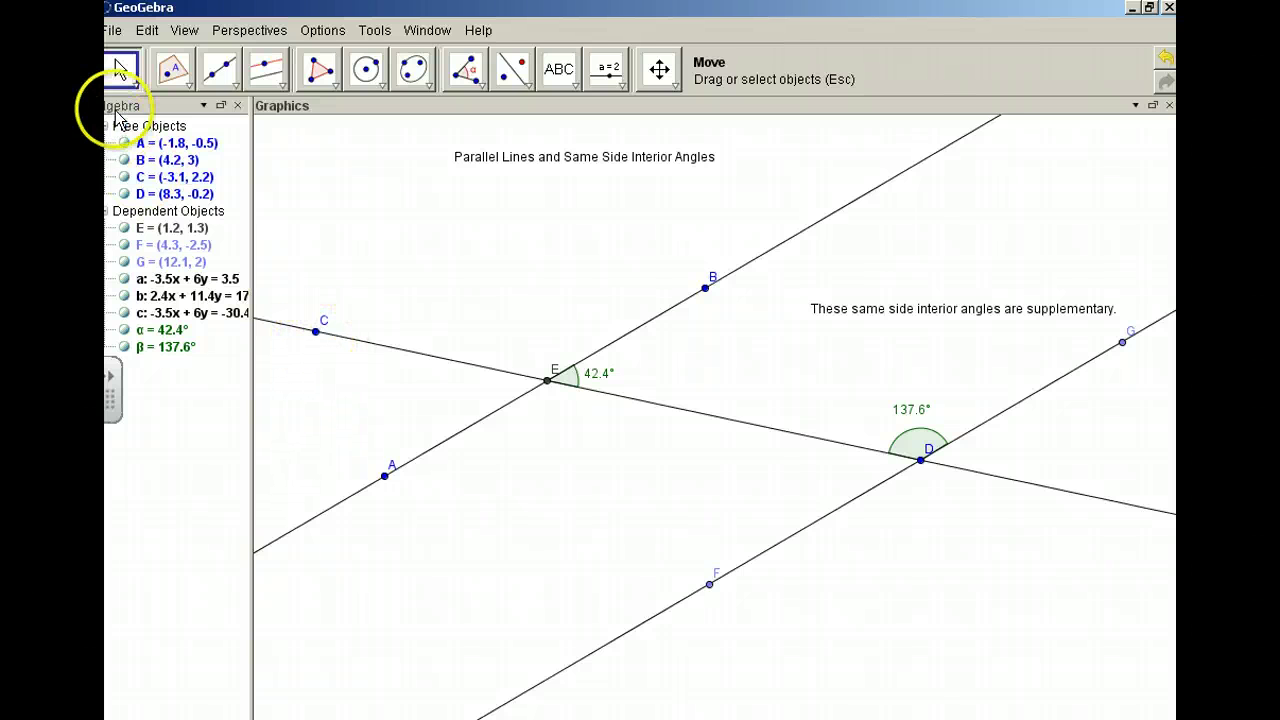
Drag points C and B so the angles read 23.2° and 156.8°, still totalling 180°
click(120, 68)
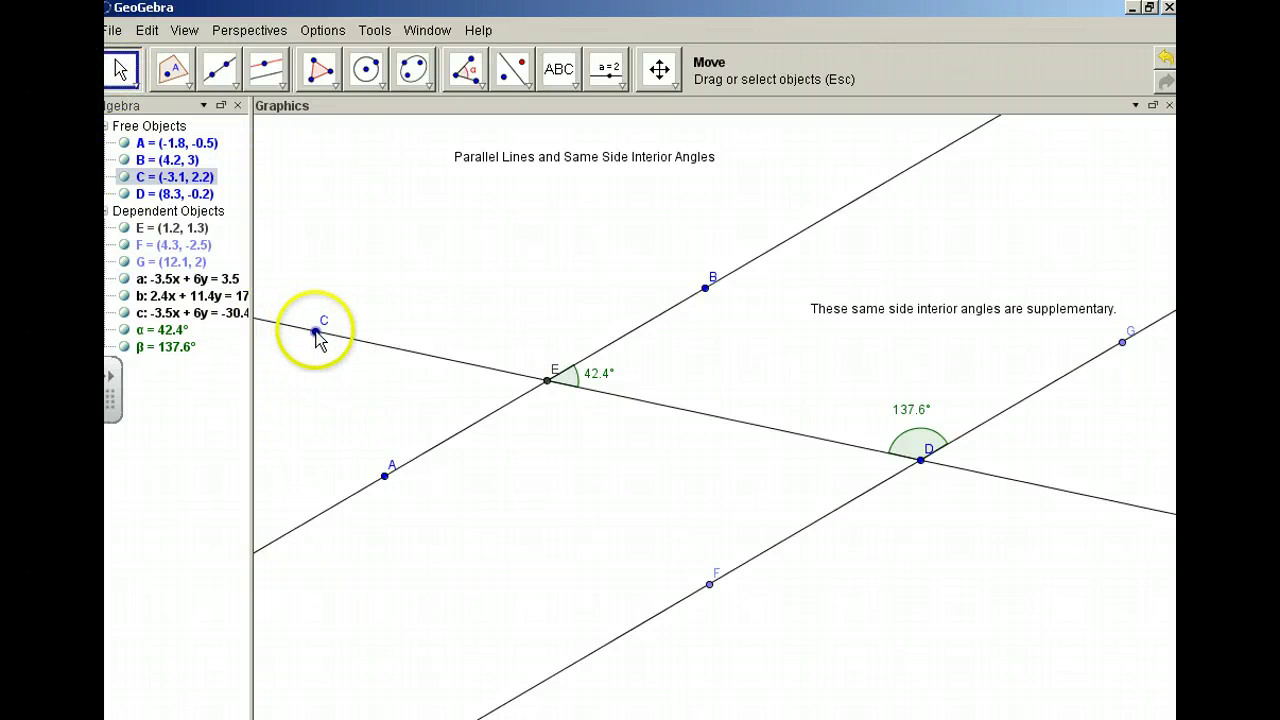
drag(313, 333, 316, 415)
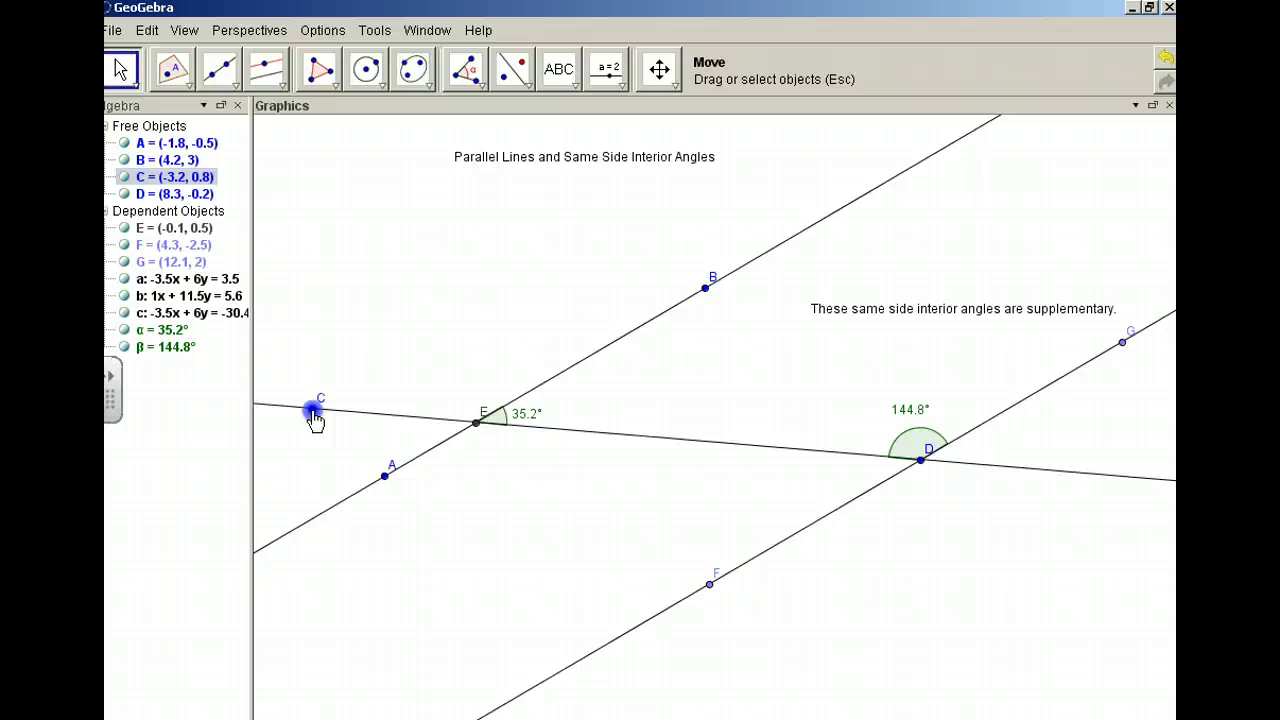
drag(313, 412, 311, 412)
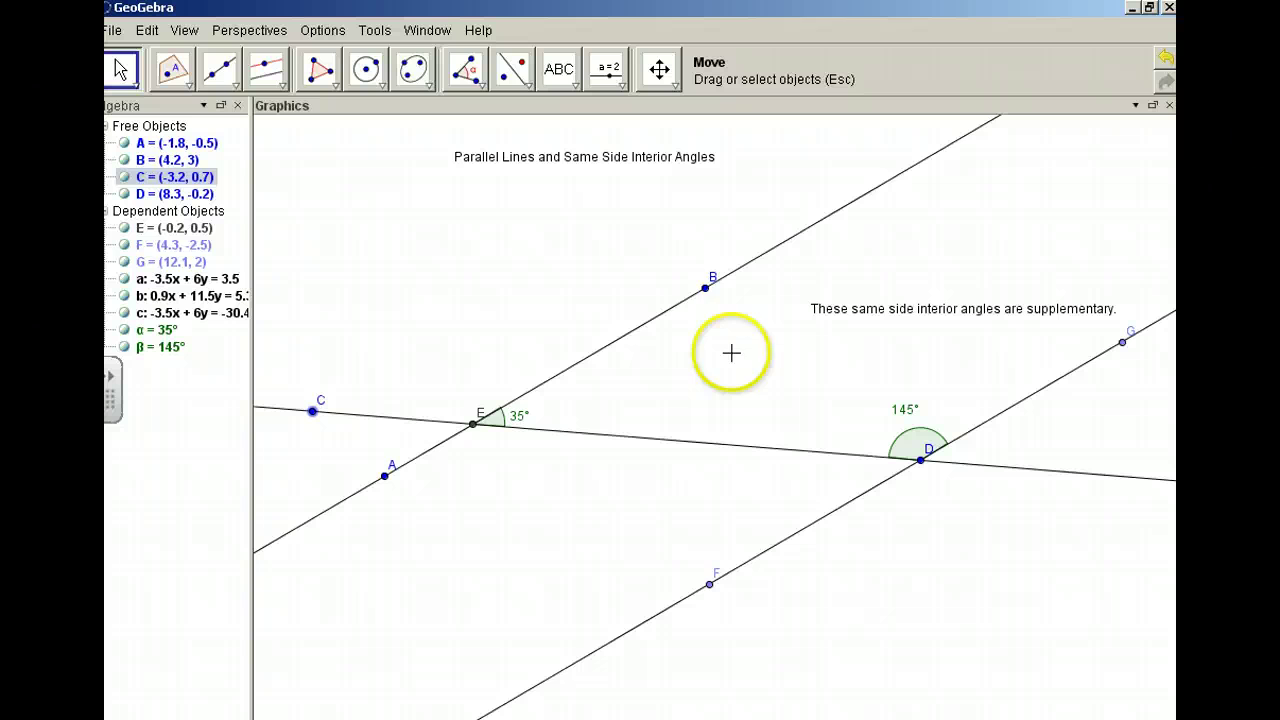
drag(706, 289, 718, 366)
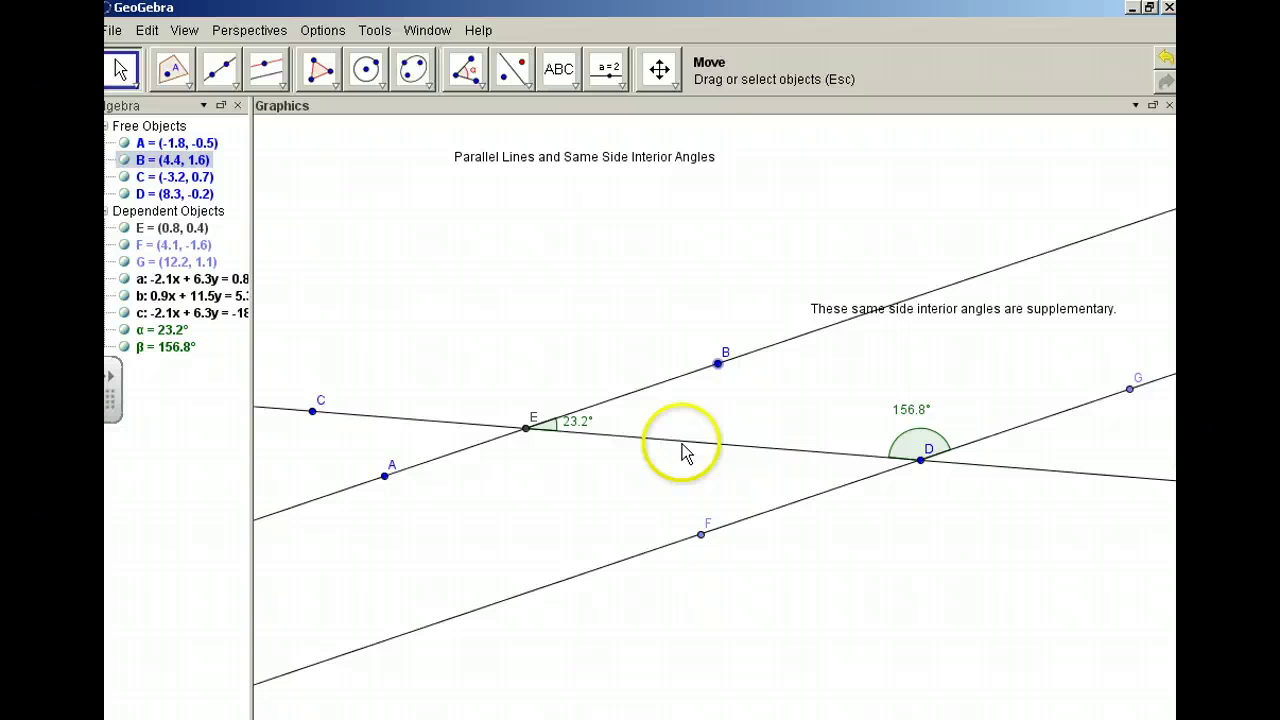
click(630, 438)
click(622, 430)
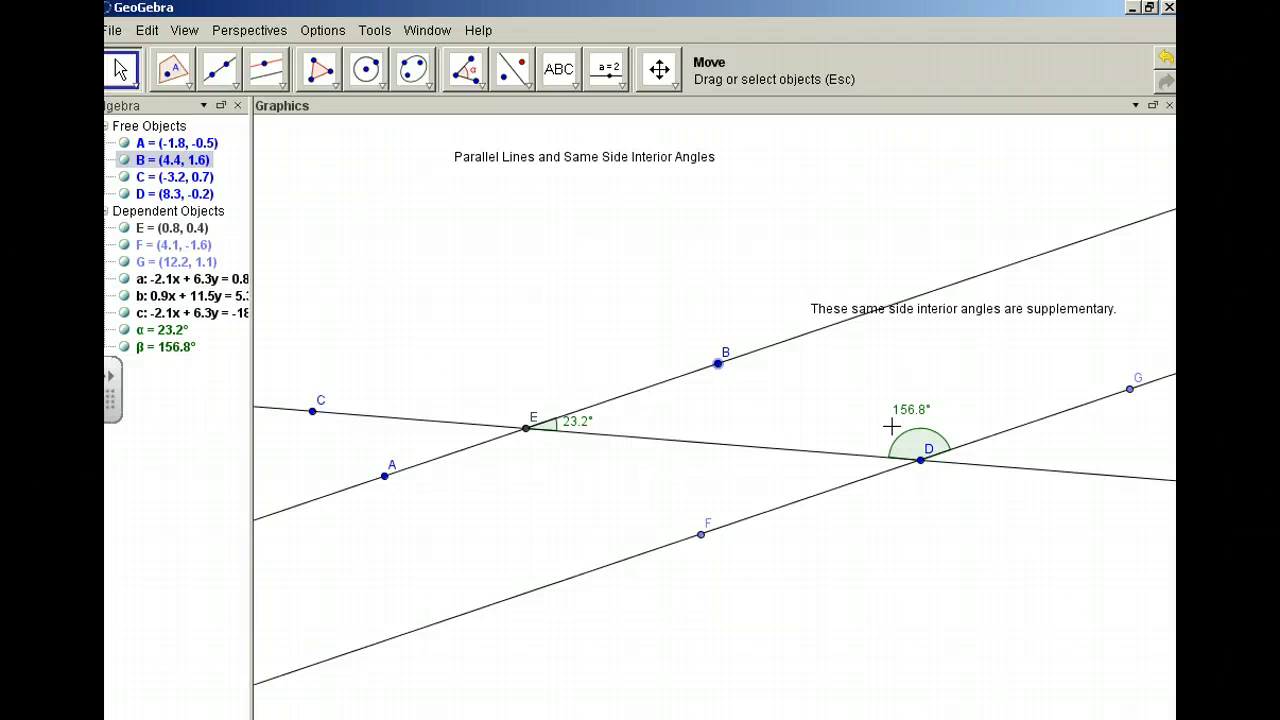
click(708, 410)
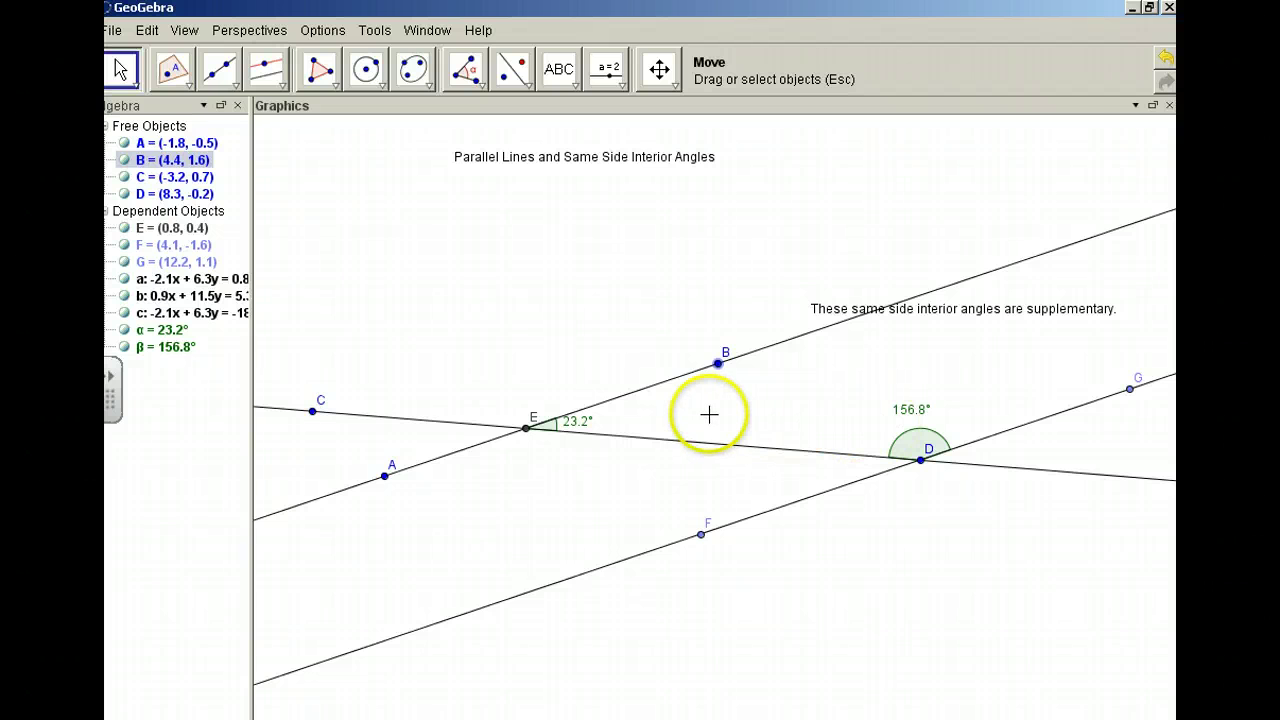